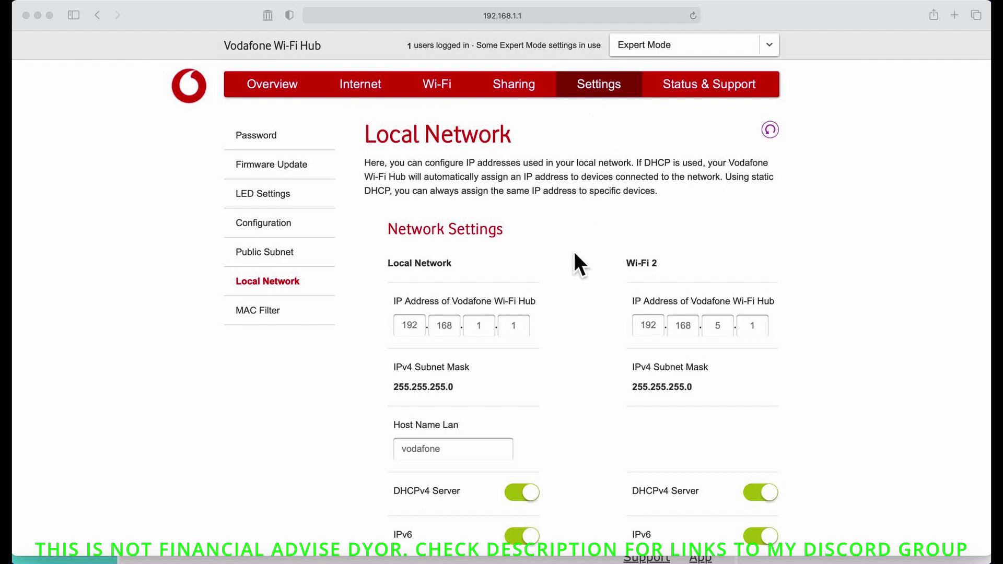
Step: Scroll the Local Network page to the DHCPv4 pool, 192.168.1.20–192.168.1.200 with Forever lease
scroll(575, 255, "down", 5)
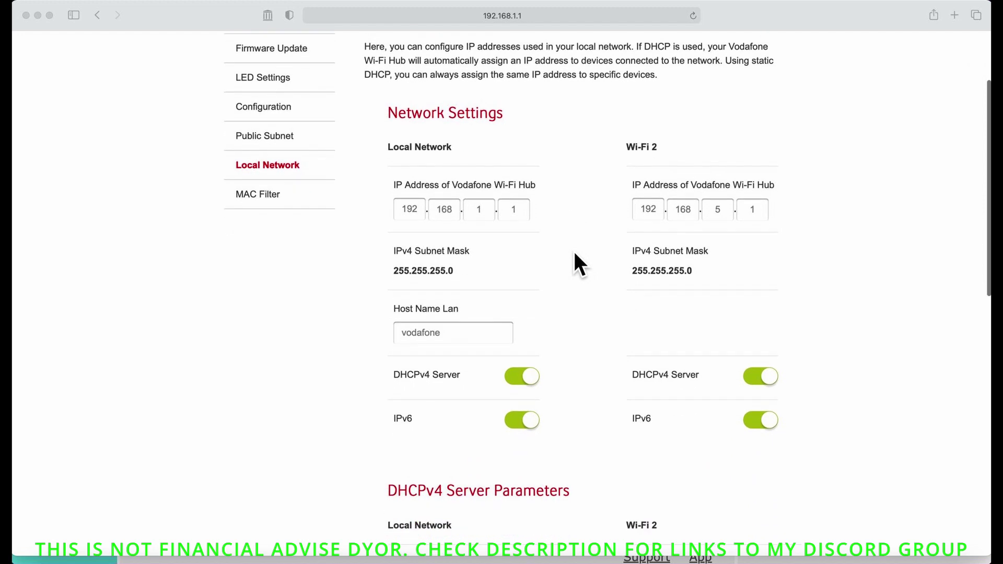
scroll(575, 255, "up", 4)
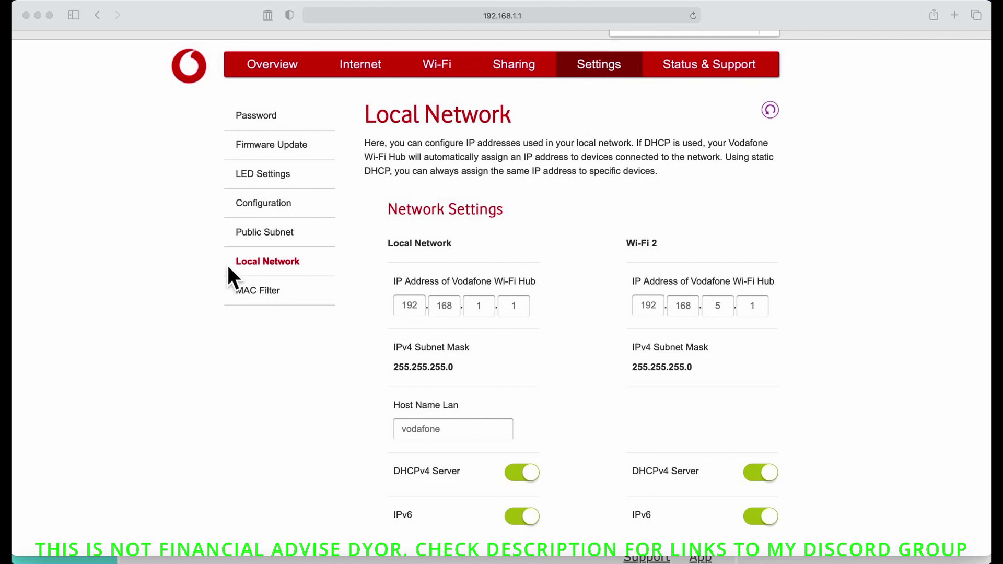
scroll(383, 356, "down", 4)
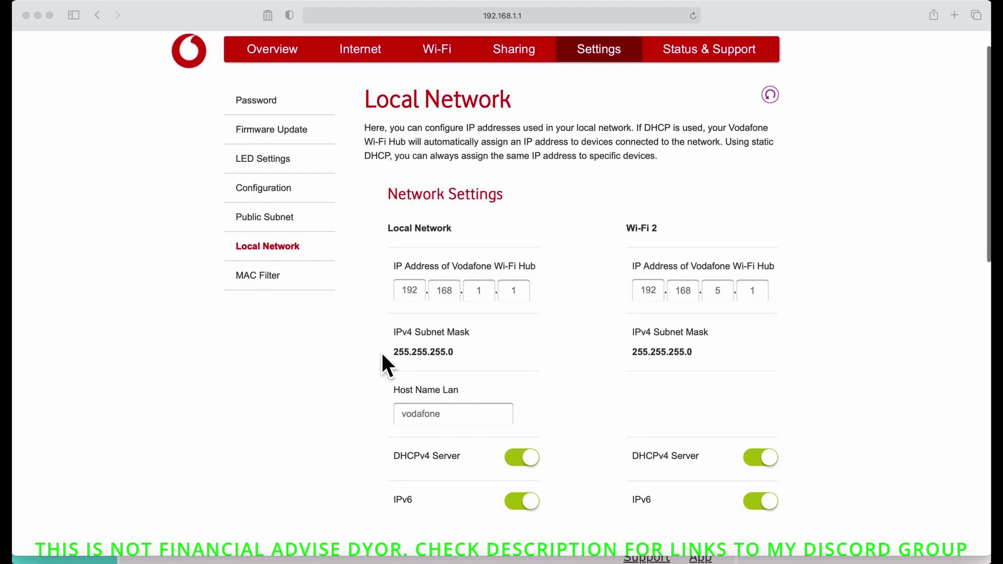
scroll(382, 355, "down", 10)
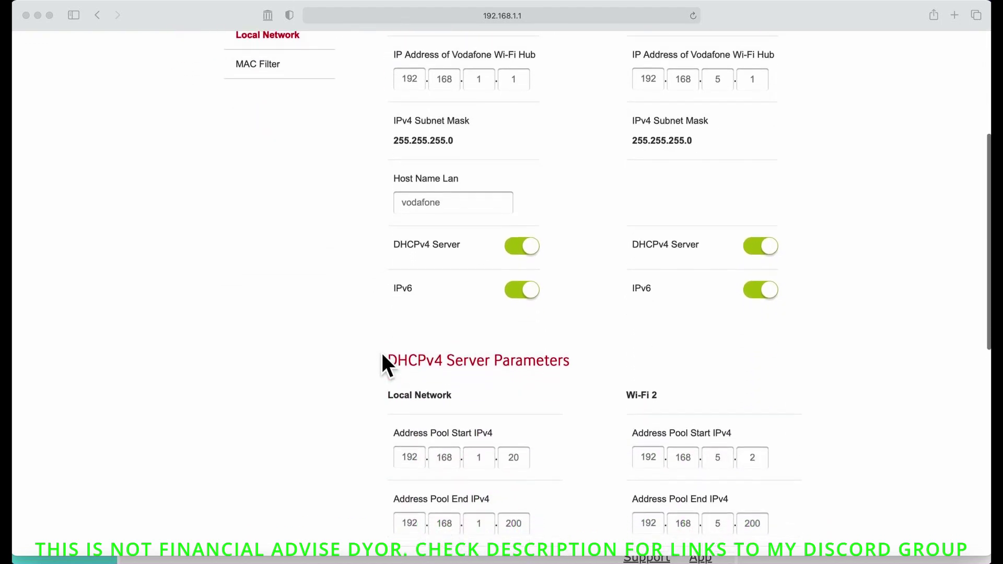
scroll(380, 350, "down", 1)
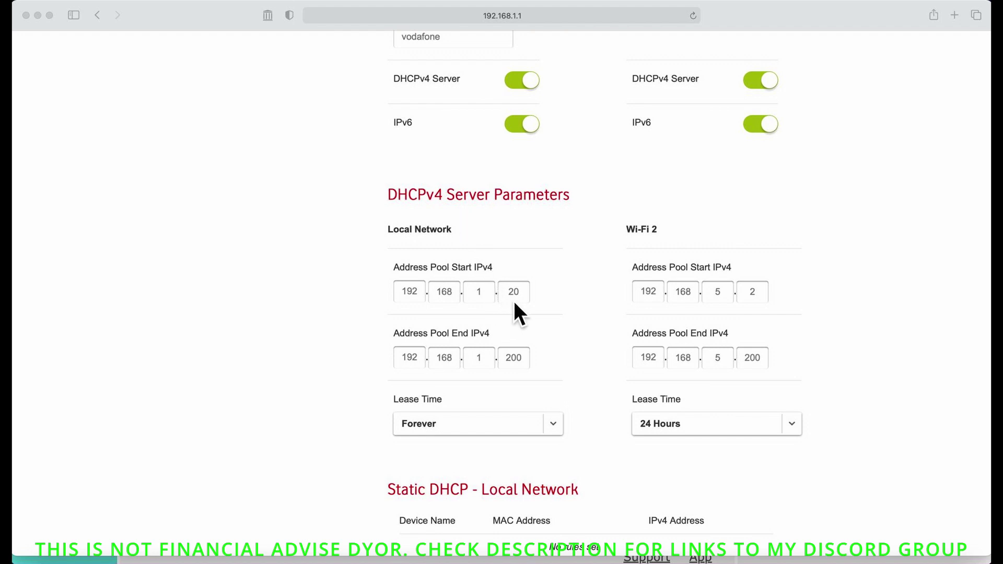
scroll(513, 301, "up", 10)
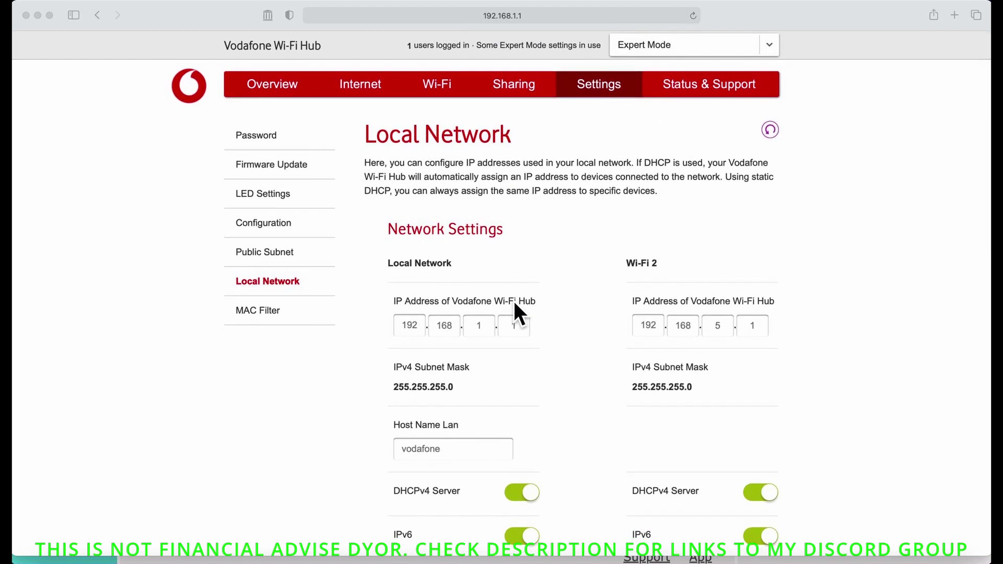
Step: Switch to the TP-Link admin page and open its DHCP settings, showing the server disabled
left_click(236, 559)
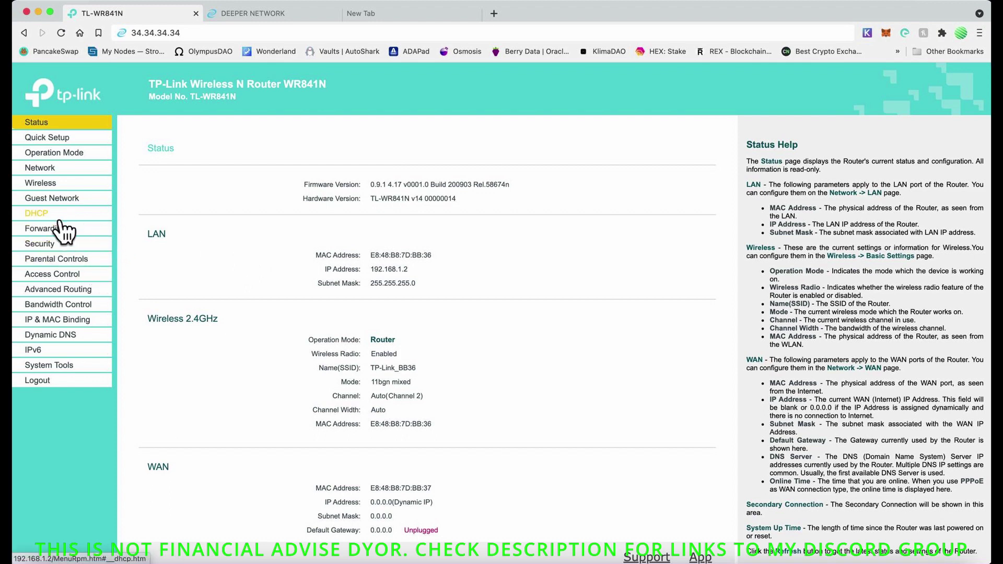
left_click(36, 213)
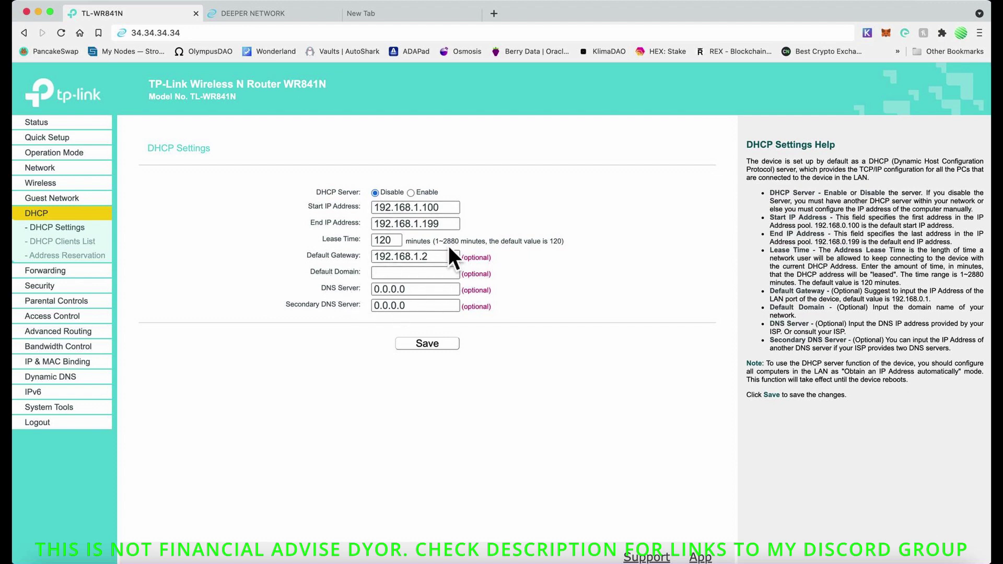
Step: Open the TP-Link LAN settings showing address 192.168.1.2 and mask 255.255.255.0
left_click(58, 172)
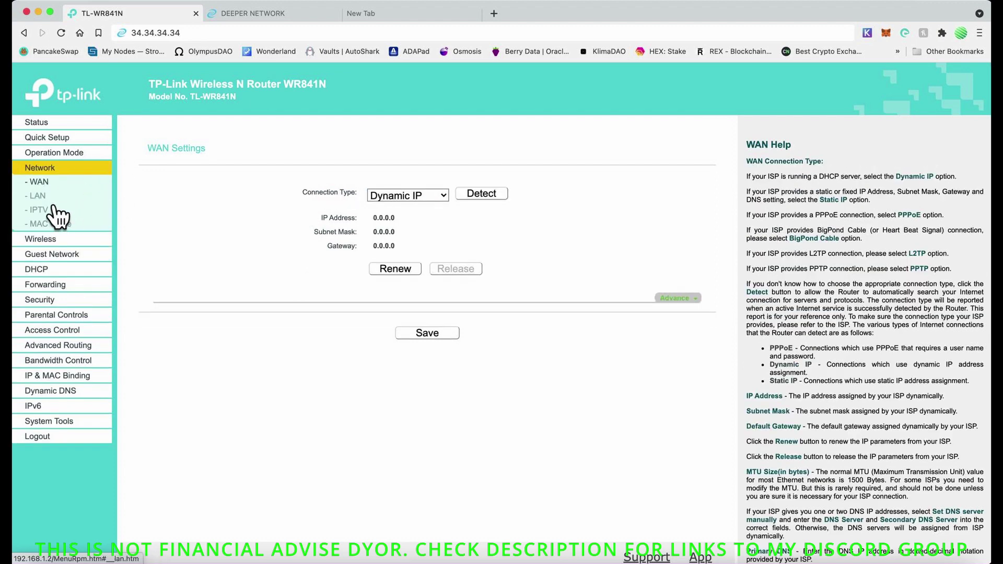
left_click(54, 205)
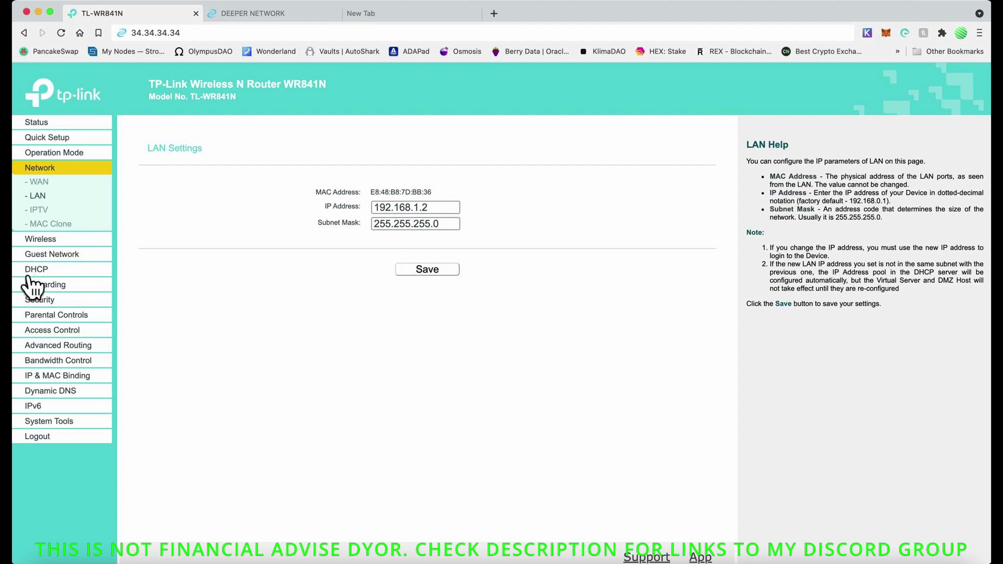
left_click(49, 273)
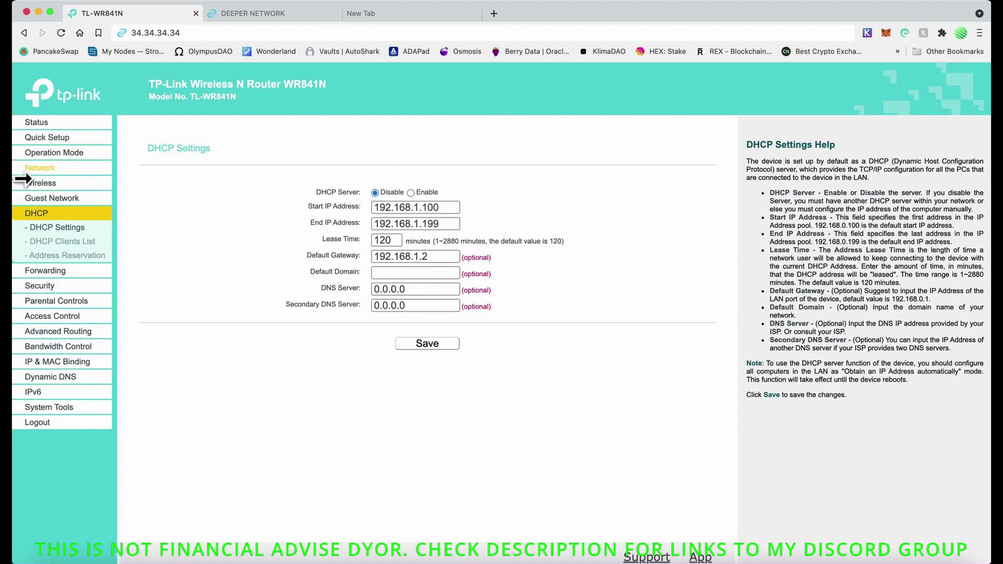
left_click(73, 172)
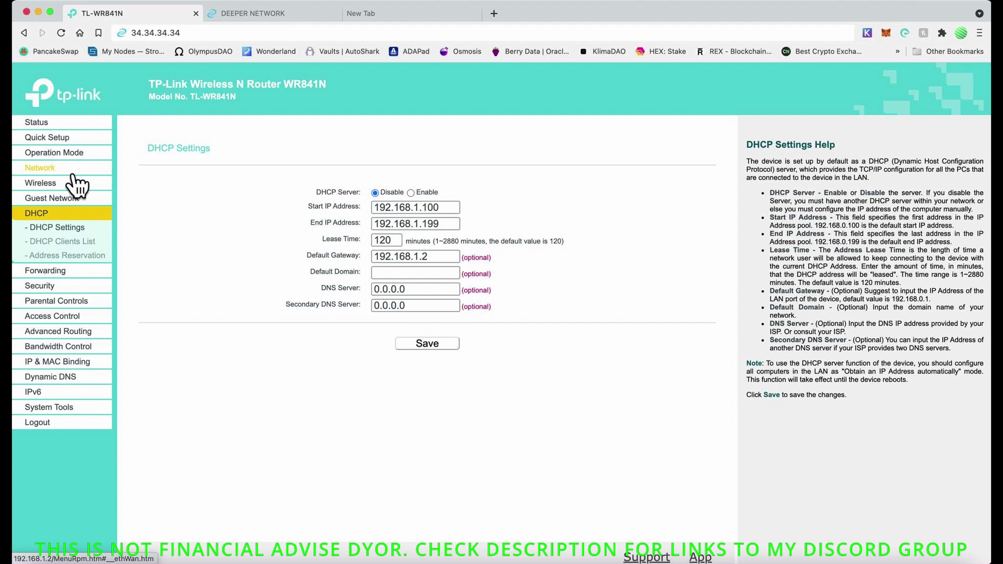
left_click(63, 209)
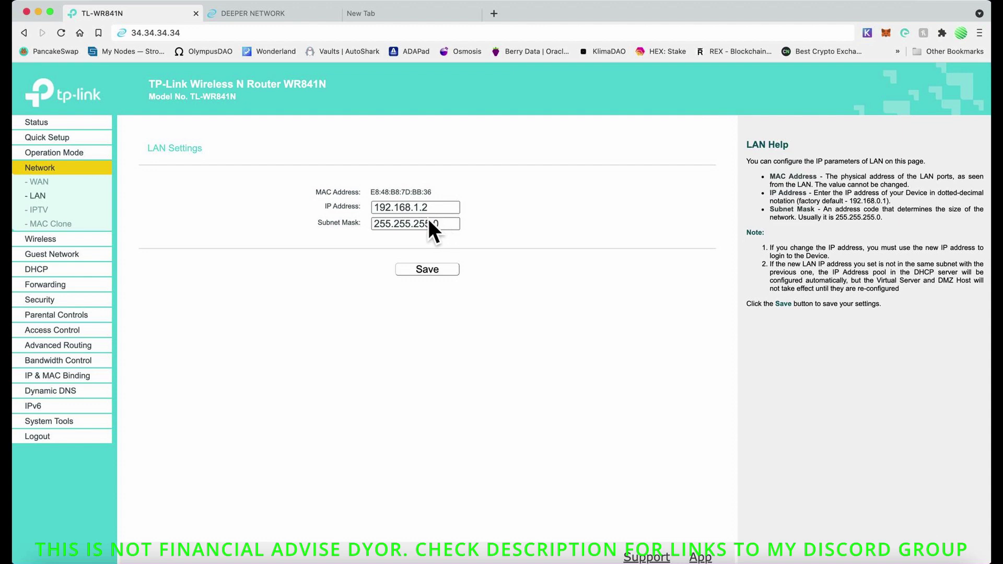
Step: Change the TP-Link wireless channel from Auto to 6
left_click(57, 239)
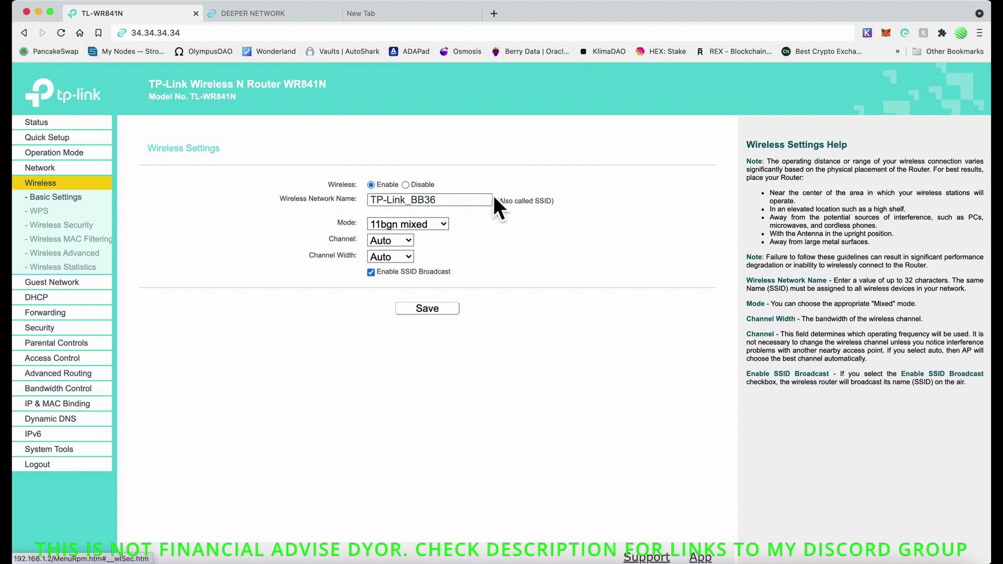
left_click(407, 241)
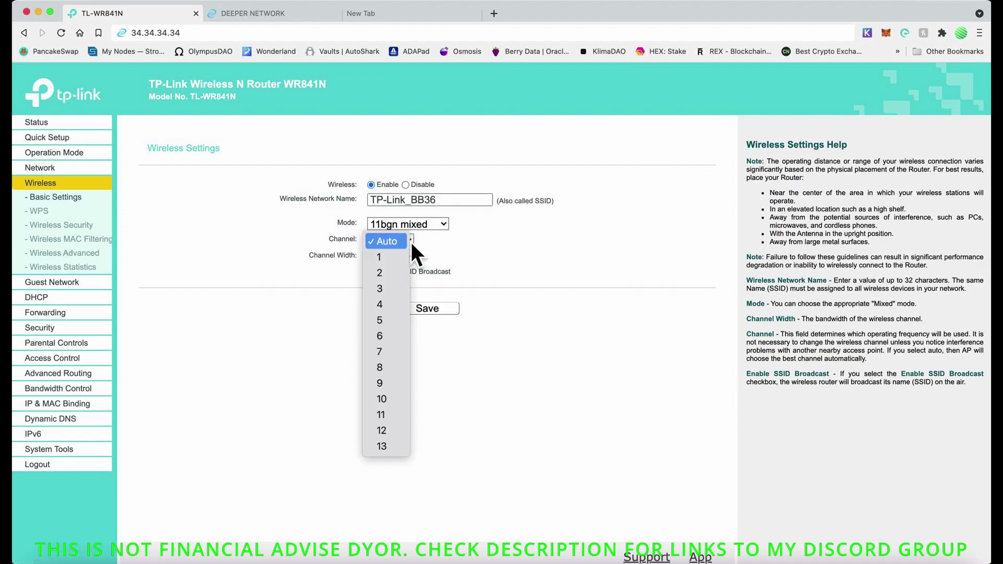
left_click(393, 339)
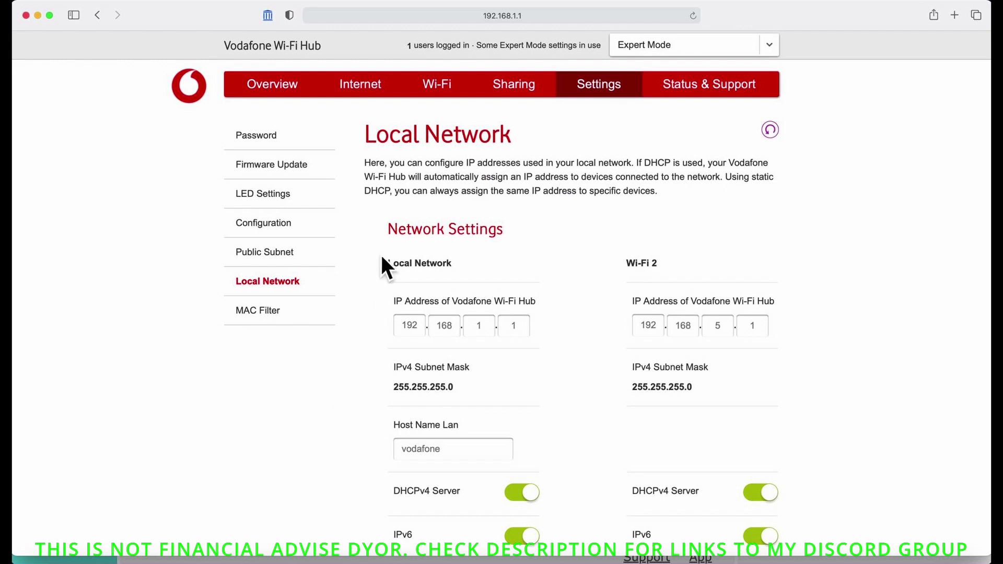
Step: Open the hub's Wi-Fi settings and check the frequency band options, keeping 5 GHz
left_click(447, 90)
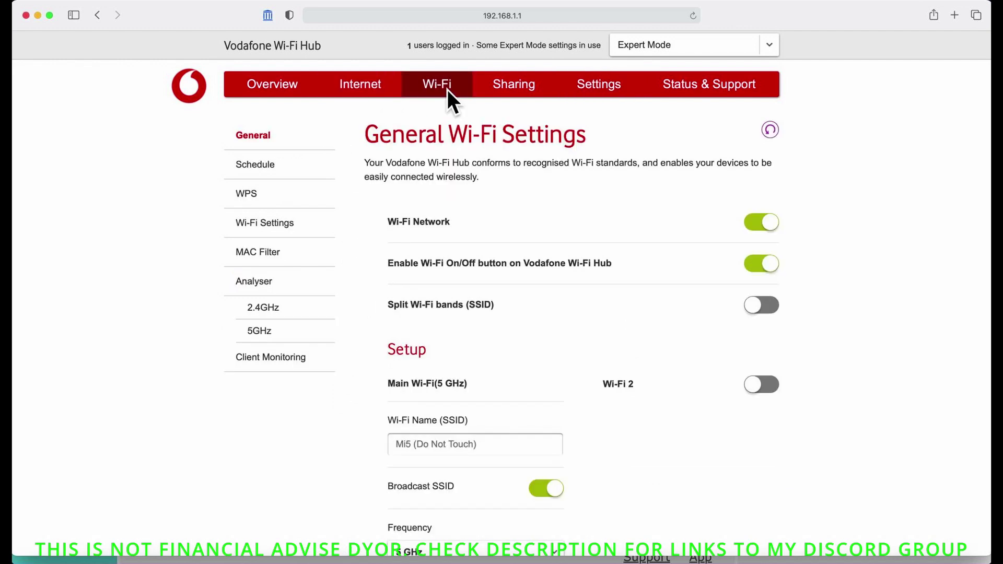
scroll(355, 338, "down", 5)
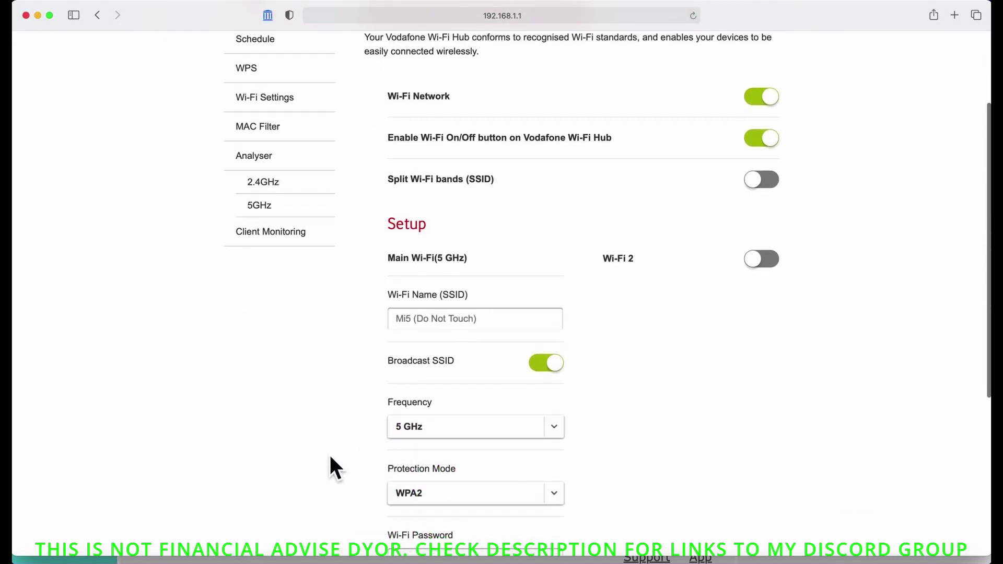
scroll(328, 460, "down", 3)
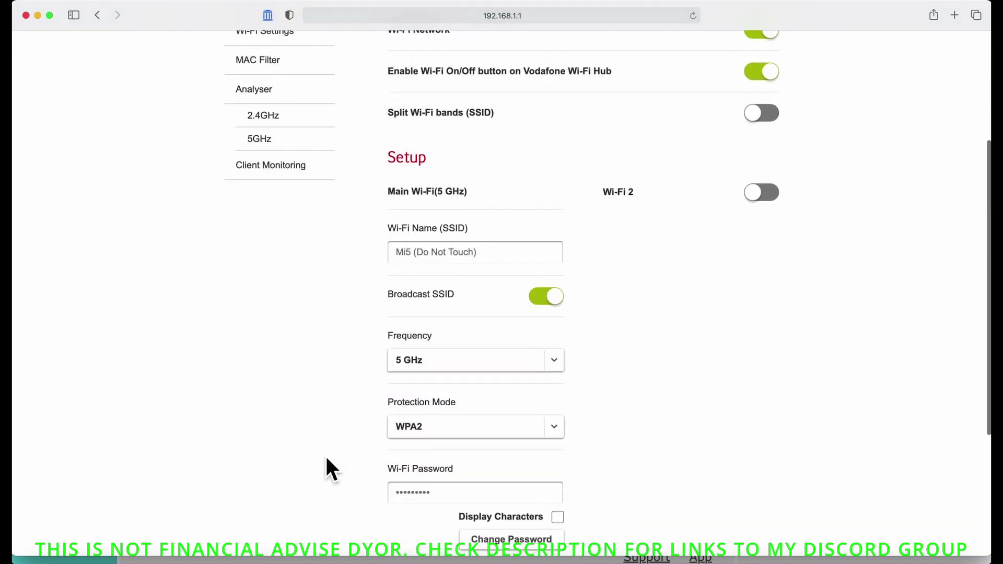
left_click(554, 370)
left_click(597, 360)
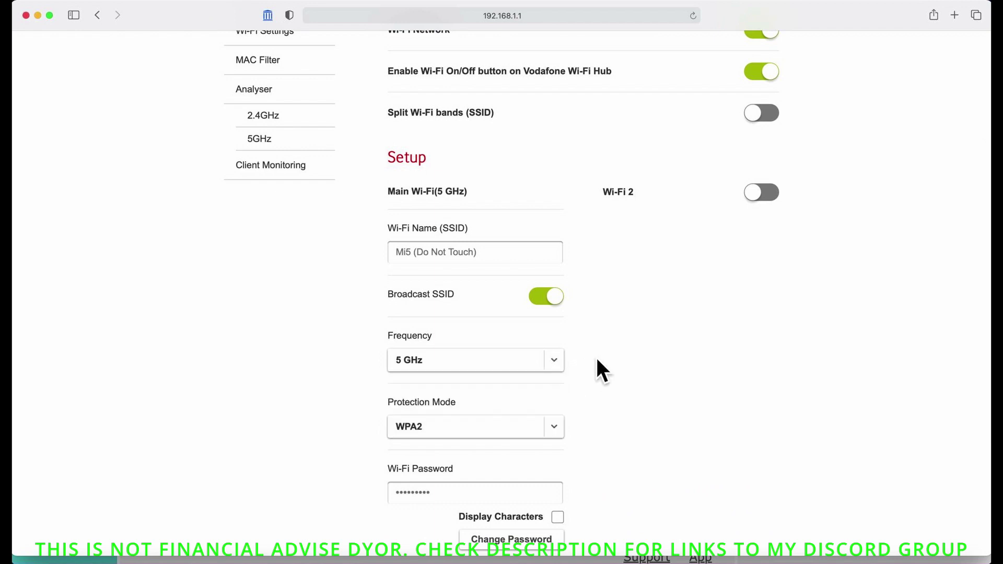
Step: Show the radio settings: 2.4 GHz at 20MHz and 5 GHz at 20/40/80MHz bandwidth
scroll(596, 357, "down", 3)
scroll(596, 358, "up", 10)
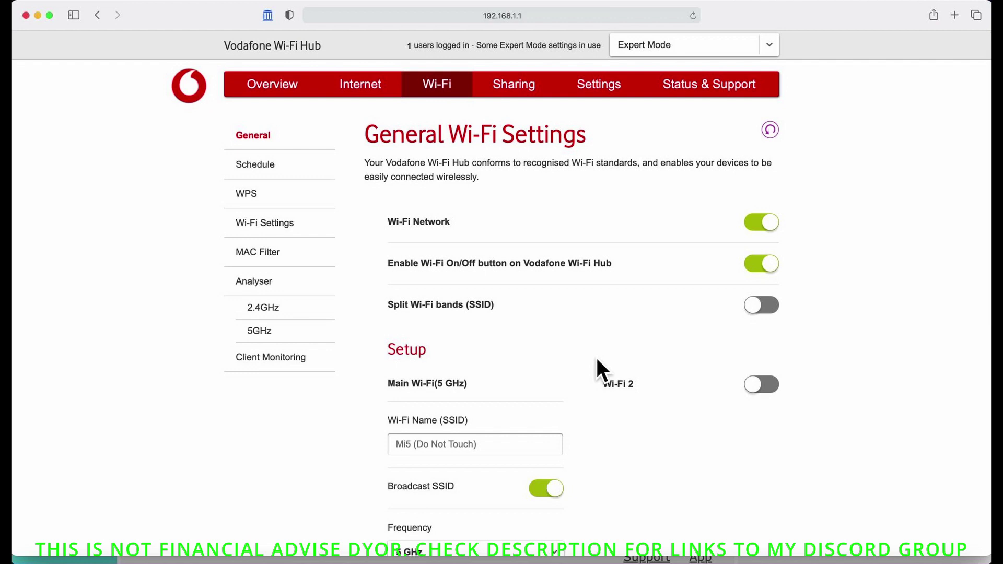
left_click(274, 228)
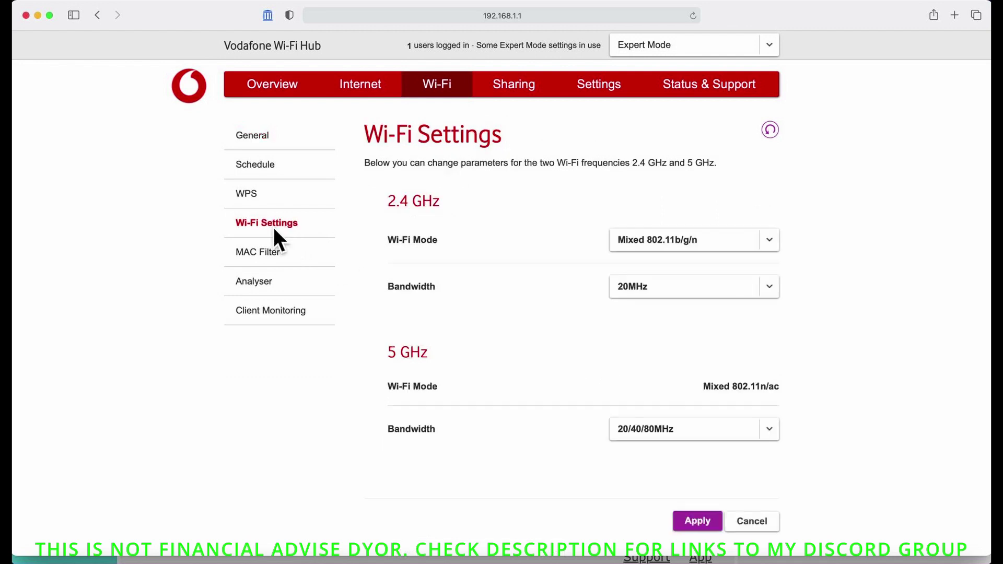
scroll(440, 355, "down", 2)
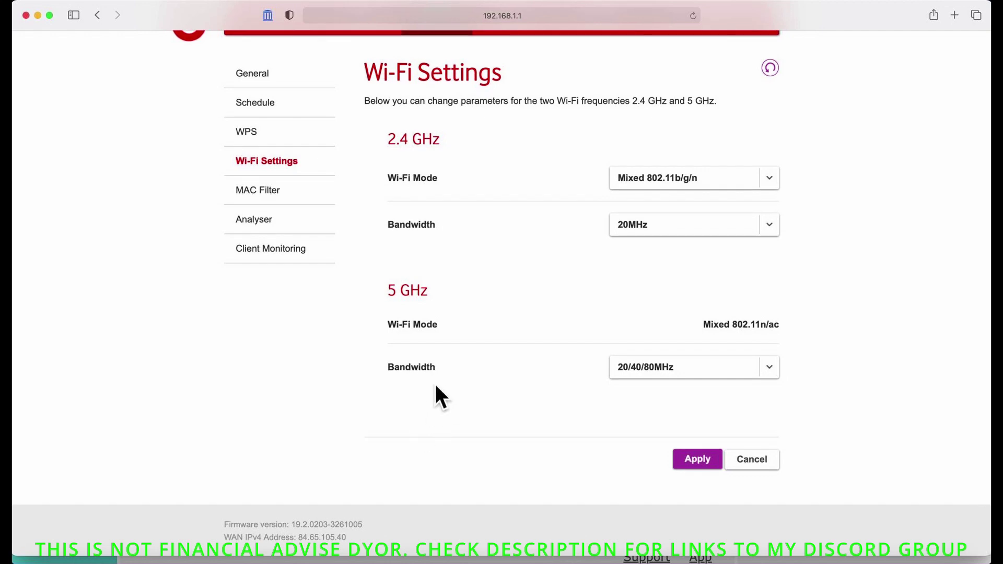
Step: Show the 5GHz Wi-Fi analyser results, leaving the channel filter on All channels
left_click(571, 5)
left_click(578, 43)
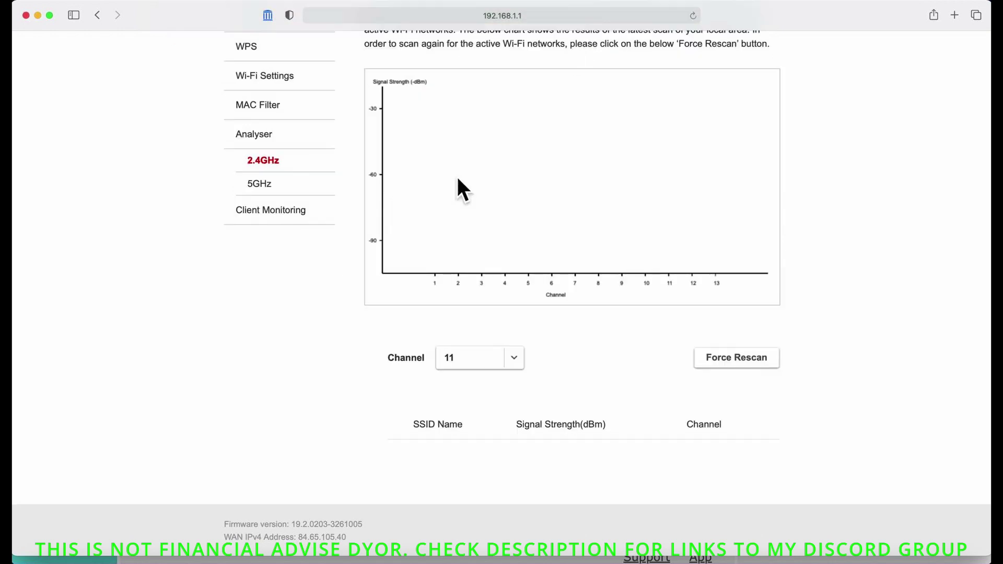
scroll(362, 283, "up", 3)
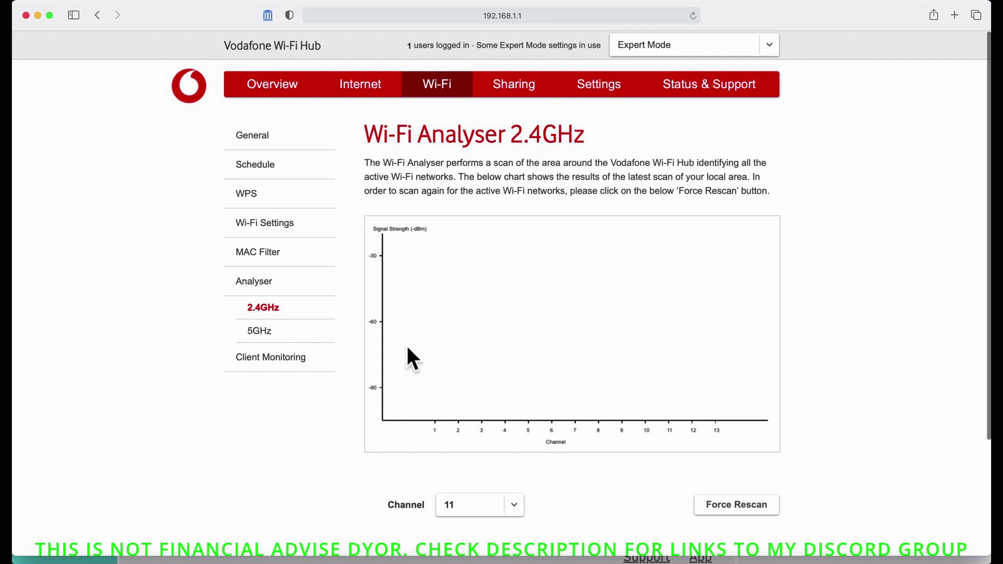
scroll(353, 413, "down", 5)
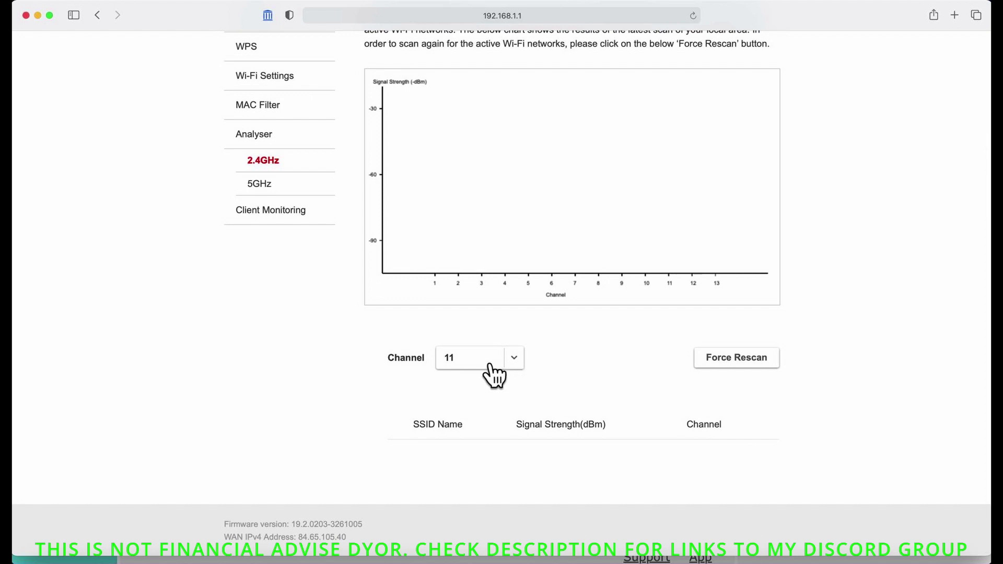
left_click(284, 193)
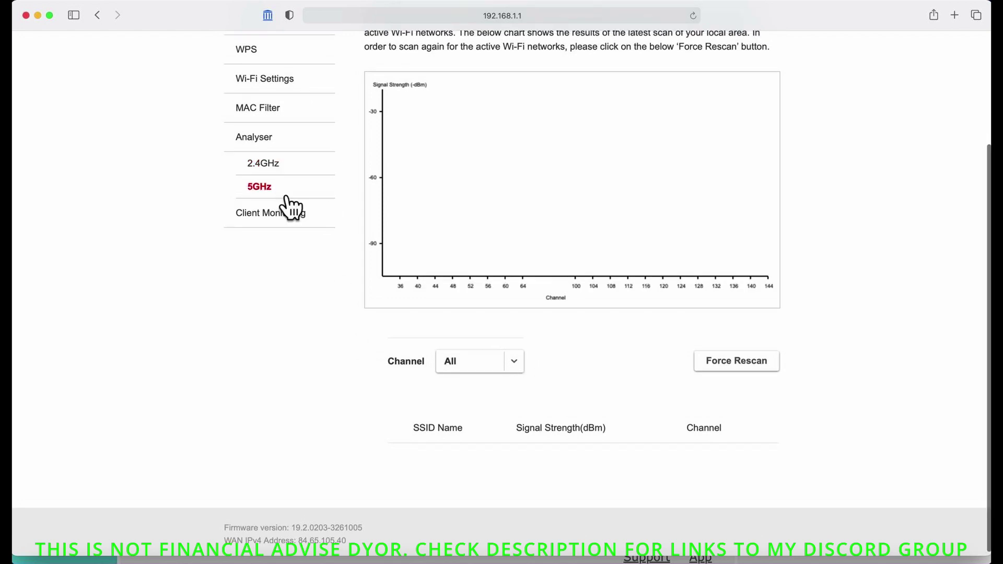
left_click(523, 364)
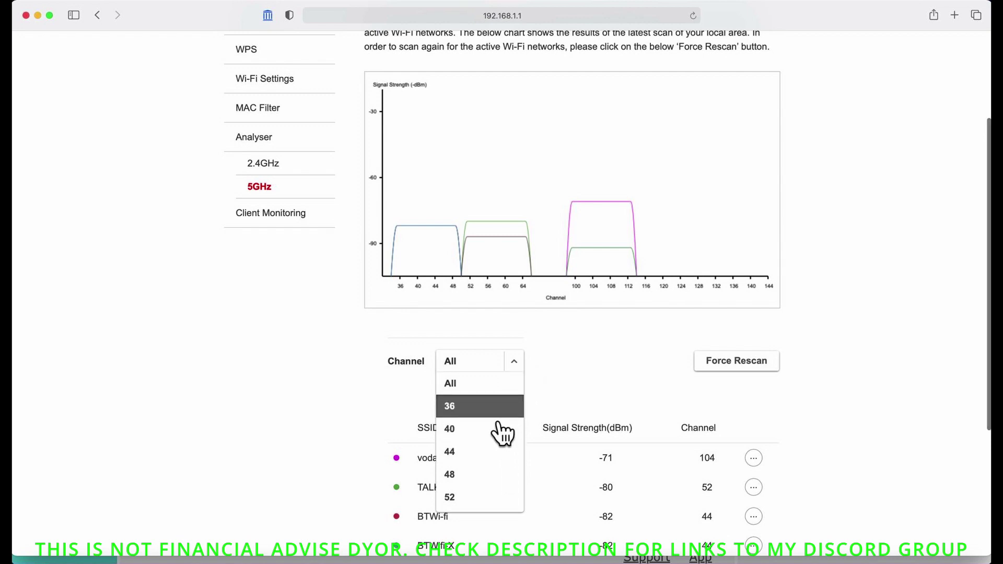
scroll(502, 431, "down", 3)
scroll(503, 432, "down", 2)
scroll(502, 432, "up", 5)
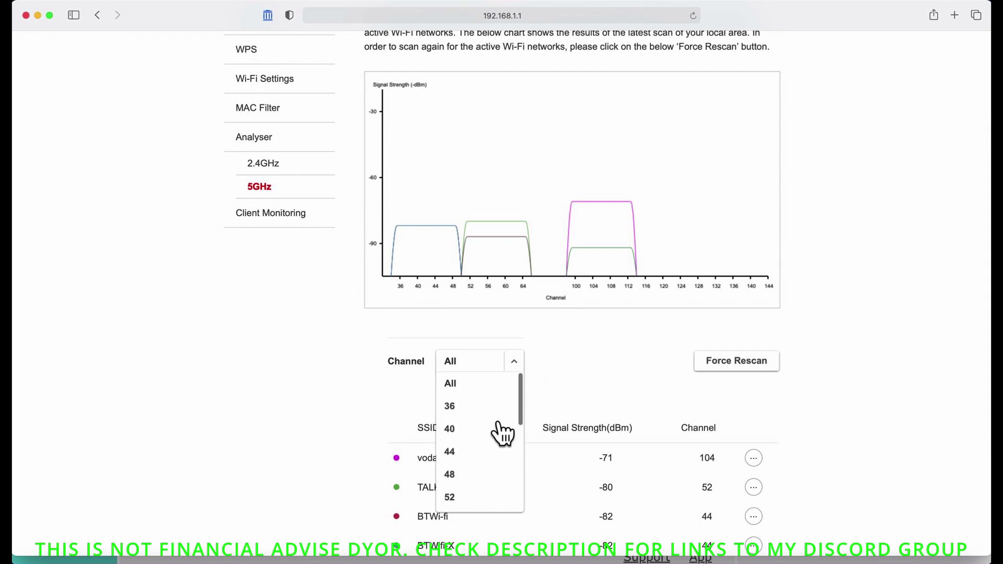
left_click(632, 365)
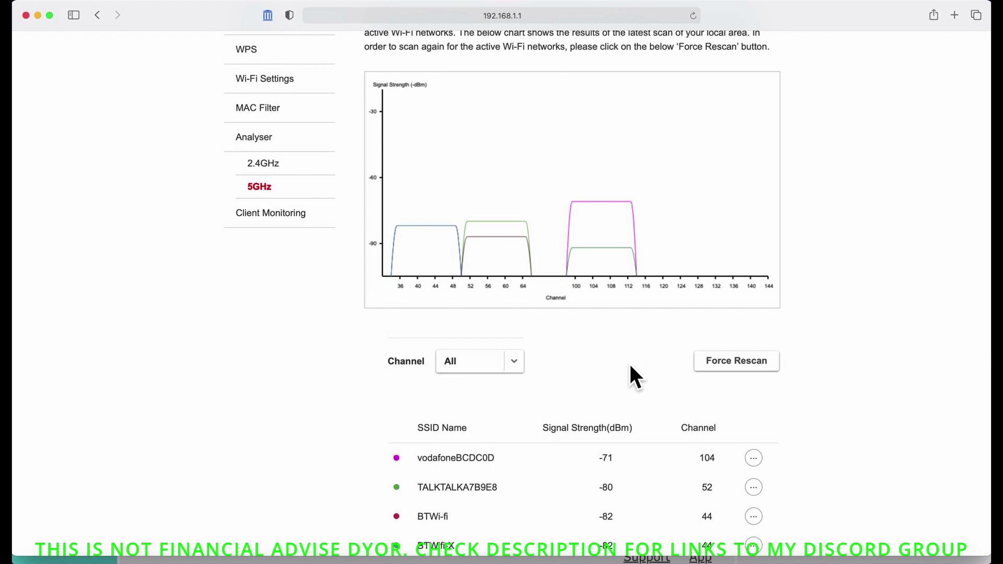
Step: Scroll through the neighbouring 5 GHz SSIDs, then return to the hub's Overview page
scroll(596, 372, "down", 3)
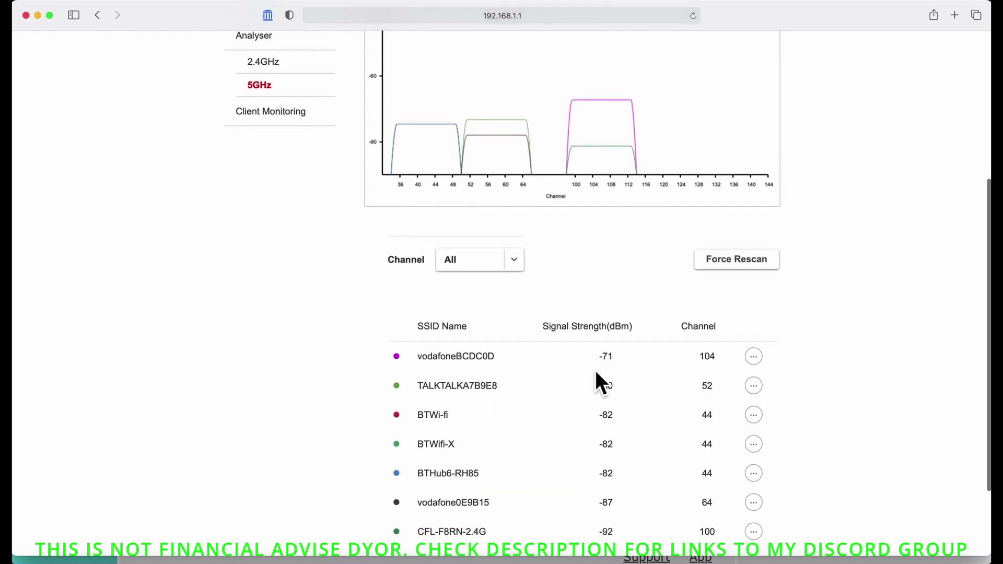
scroll(595, 370, "down", 3)
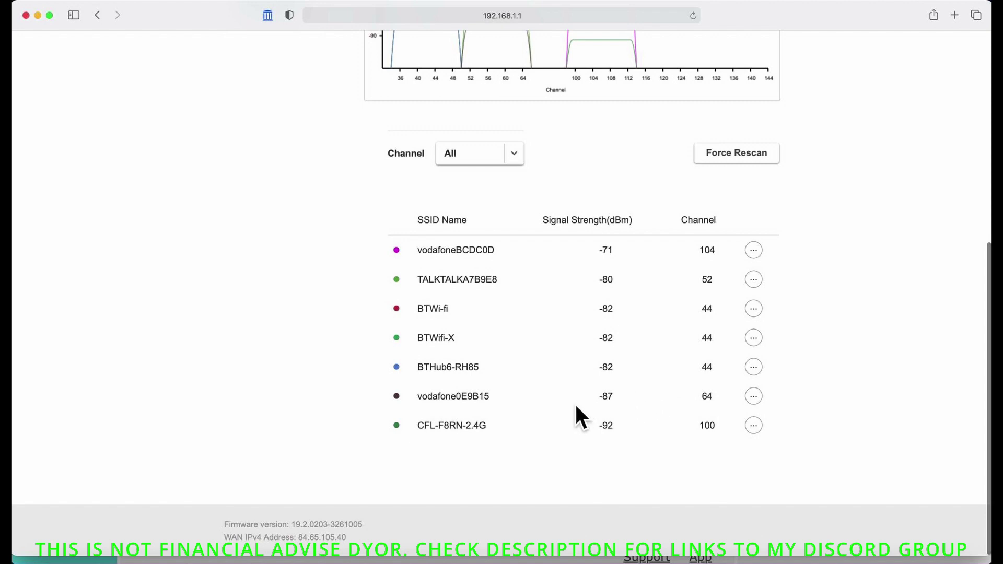
scroll(575, 407, "up", 6)
scroll(574, 405, "up", 4)
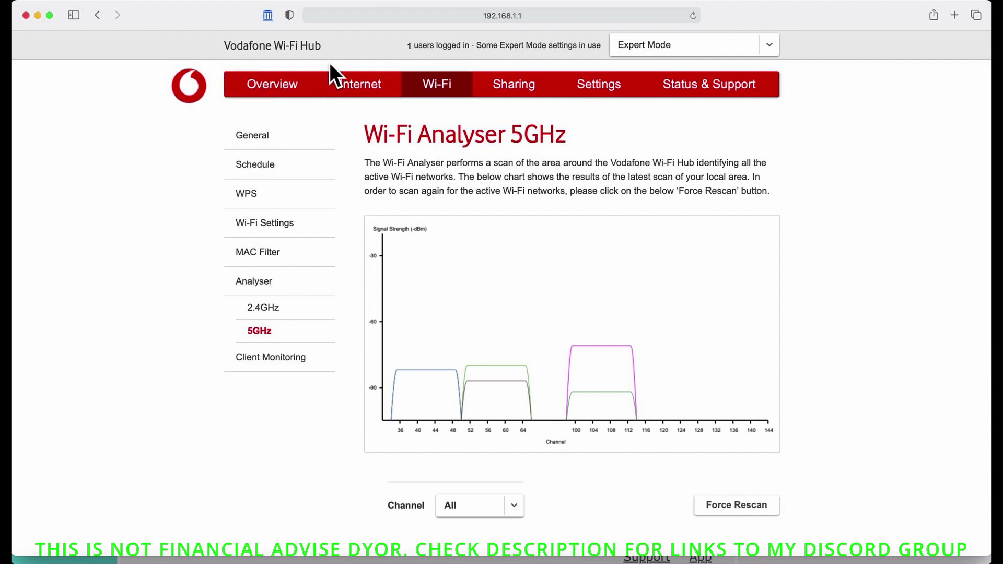
left_click(274, 90)
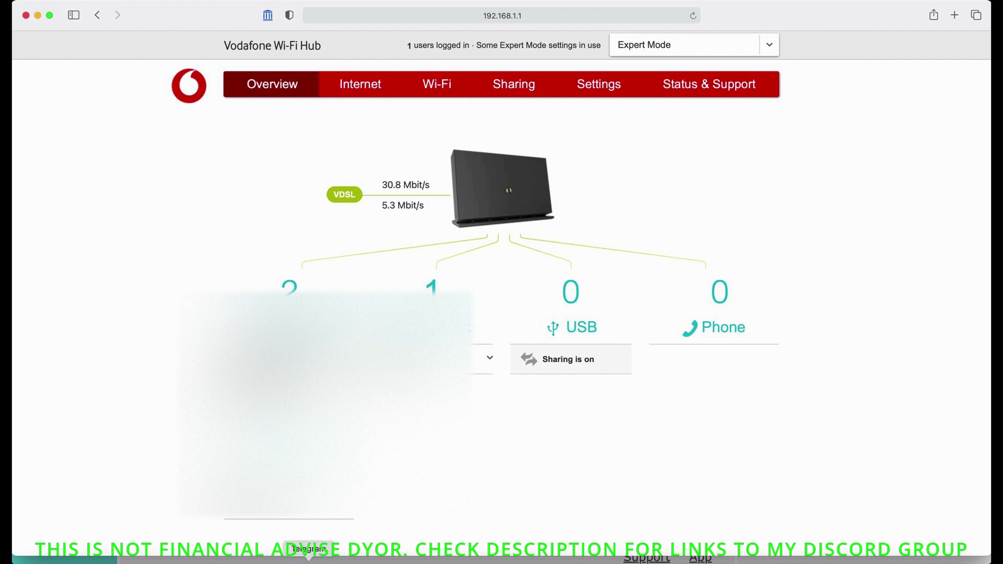
Step: Briefly open and close Telegram, then switch to the browser with TP-Link Wireless Settings
left_click(308, 559)
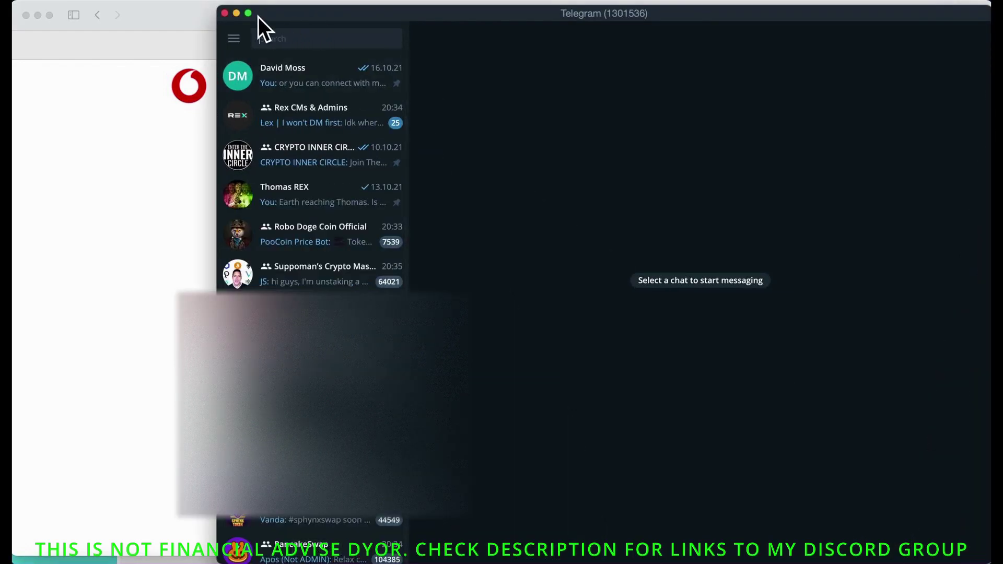
left_click(225, 13)
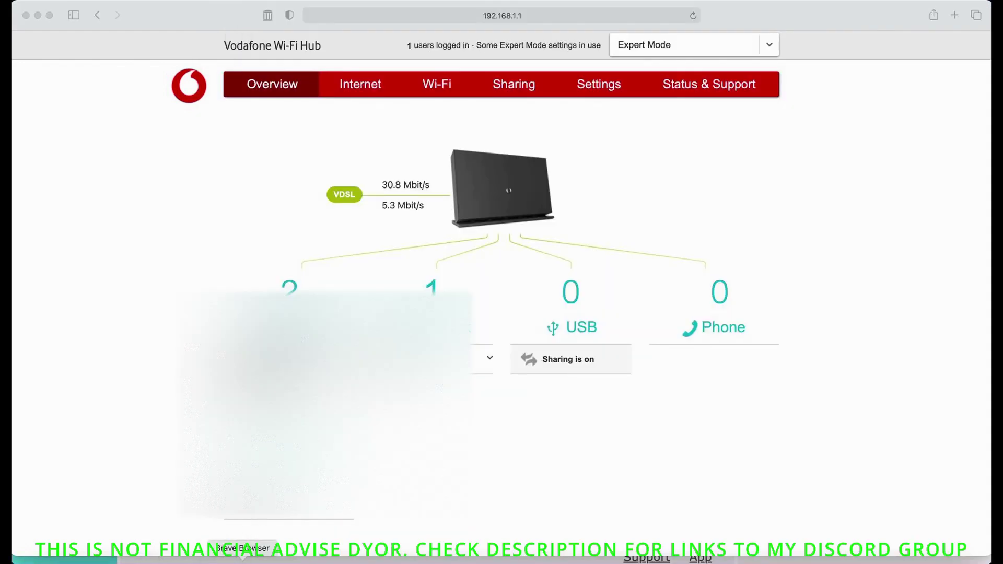
left_click(245, 556)
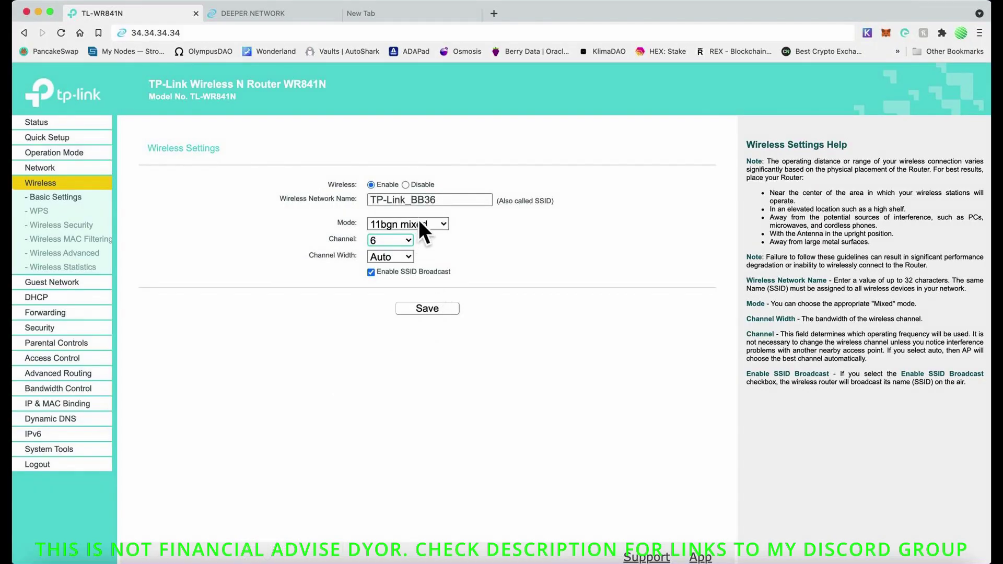
Step: Save the TP-Link wireless settings with channel 6 and 11bgn mixed mode
left_click(448, 321)
left_click(573, 2)
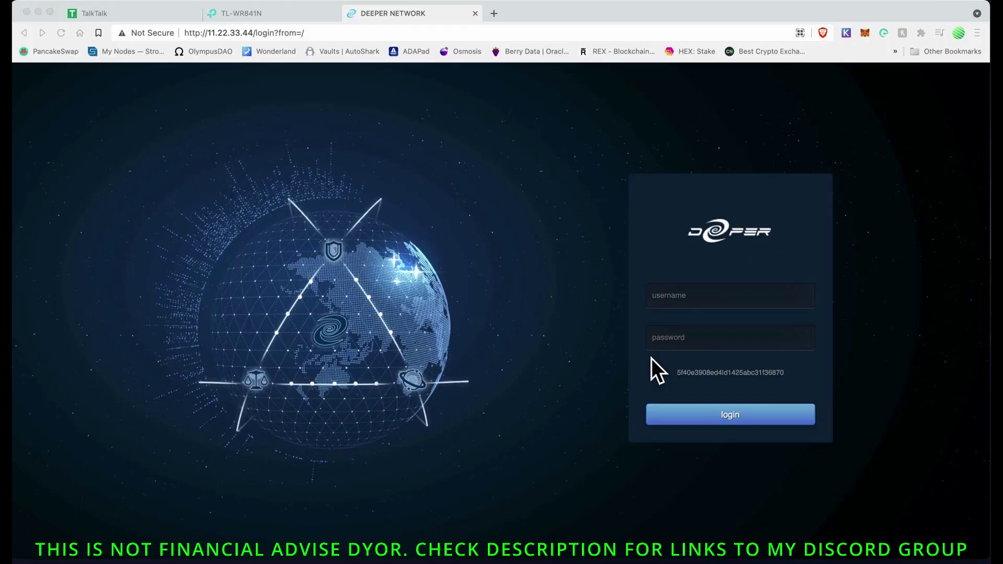
Step: Enter the device username and a password, and submit the login, which is rejected
left_click(698, 299)
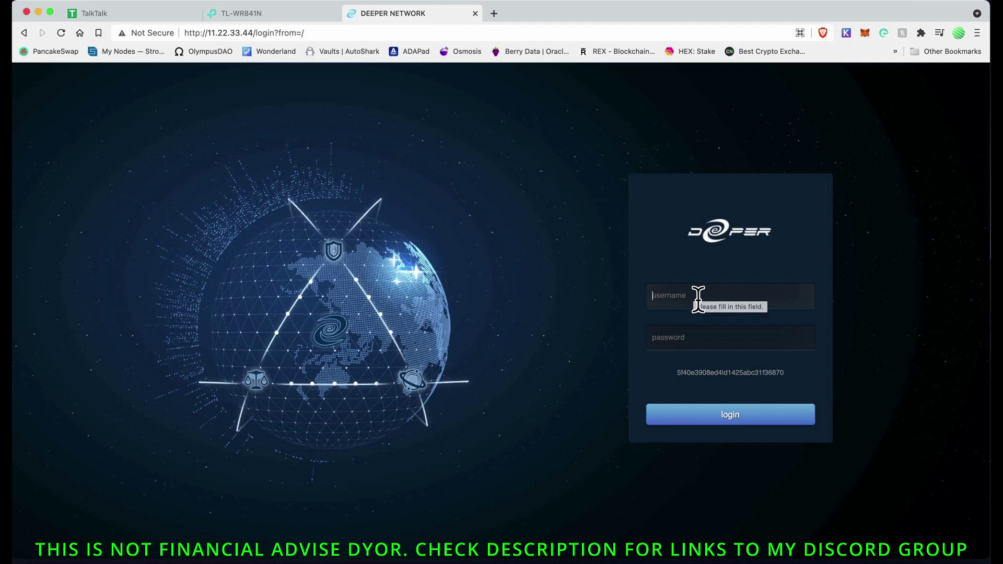
type("admin")
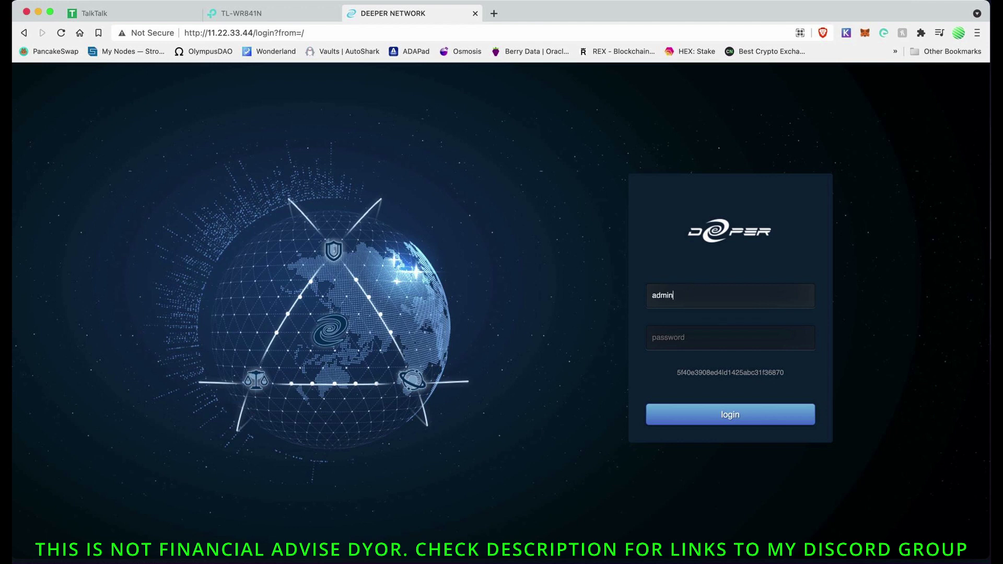
left_click(702, 340)
type("admin")
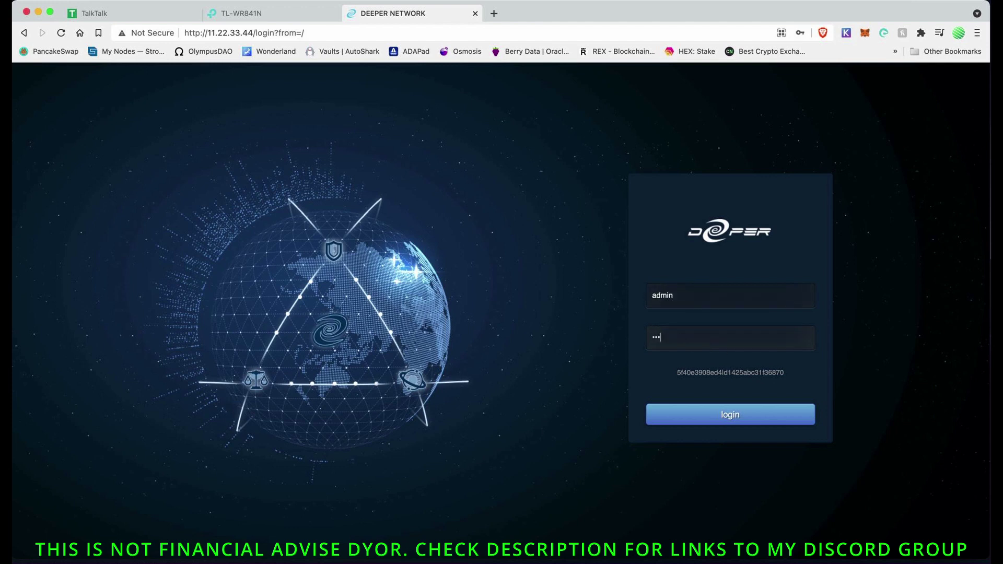
key("BackSpace")
key("BackSpace")
key("BackSpace")
key("BackSpace")
key("BackSpace")
type("admin1")
left_click(748, 424)
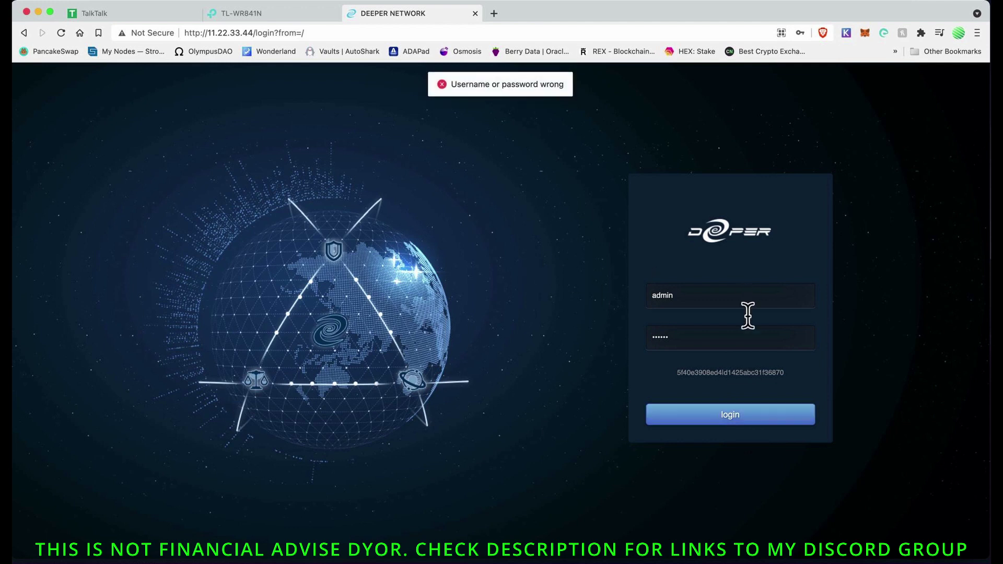
Step: Replace the password with the corrected one and submit the login again
left_click_drag(682, 346, 632, 336)
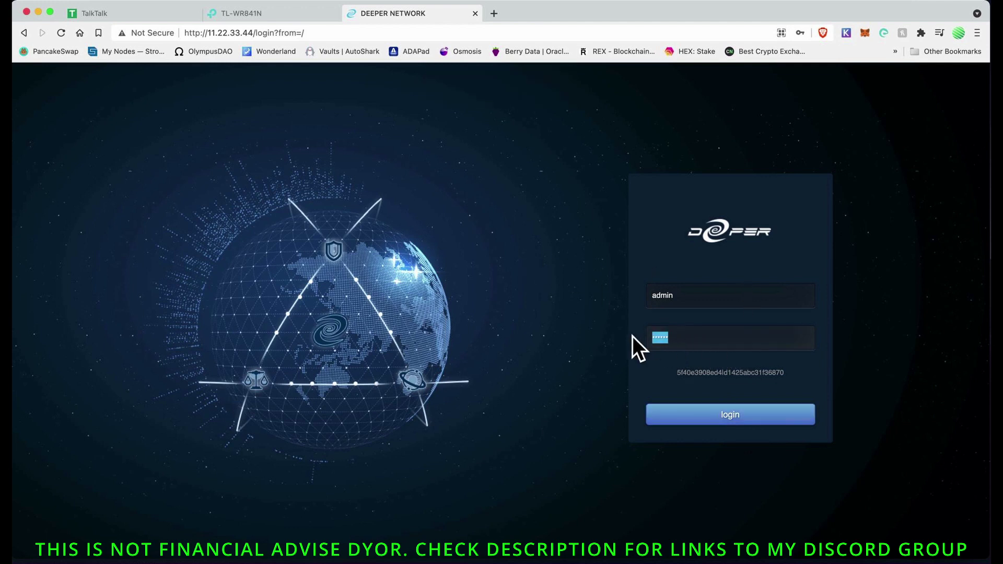
type("admin")
left_click(746, 424)
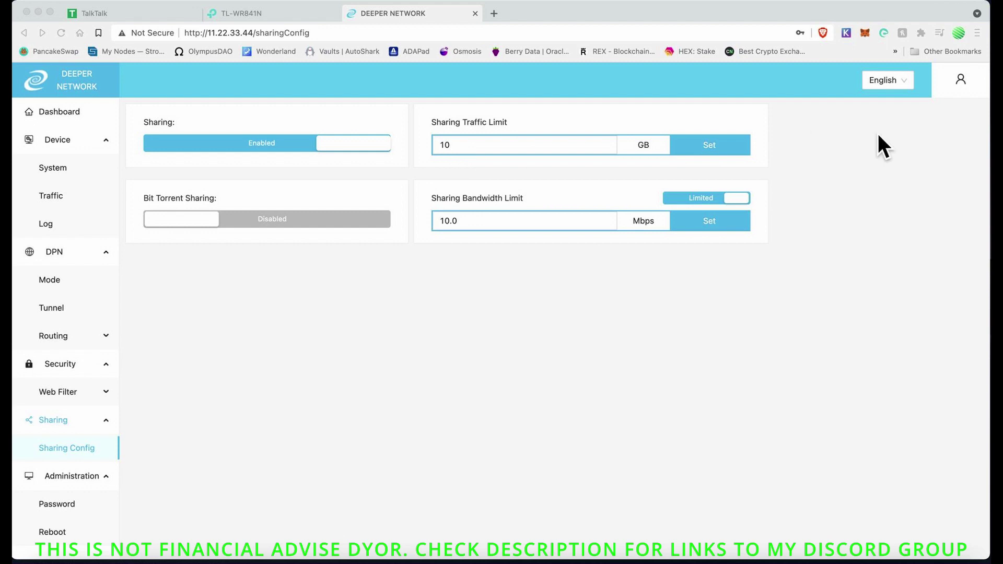
Step: Apply the 10 GB sharing traffic limit on the Sharing Config page
left_click(719, 147)
left_click(719, 147)
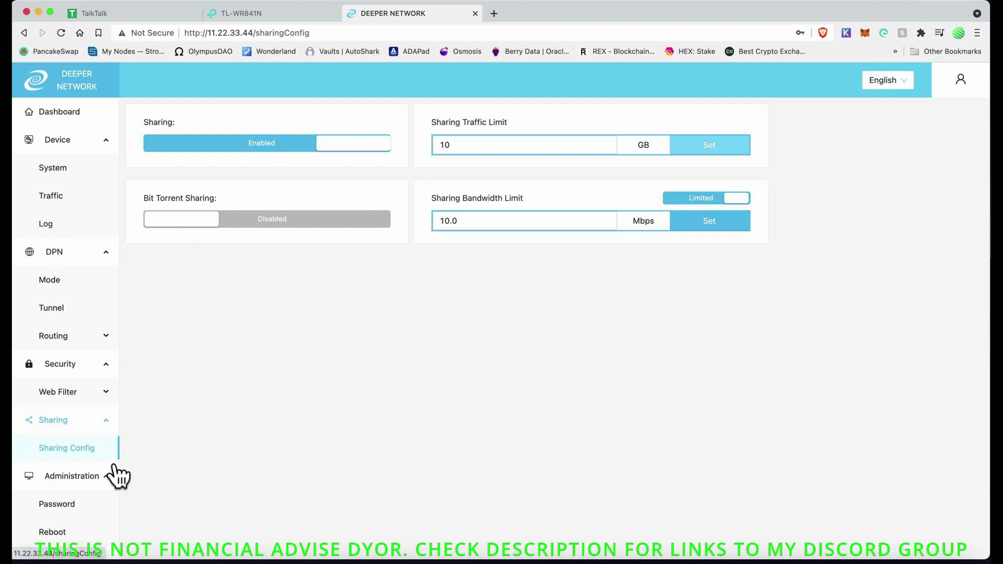
Step: Expand and collapse the sharing and web filter sidebar groups
left_click(88, 426)
left_click(94, 429)
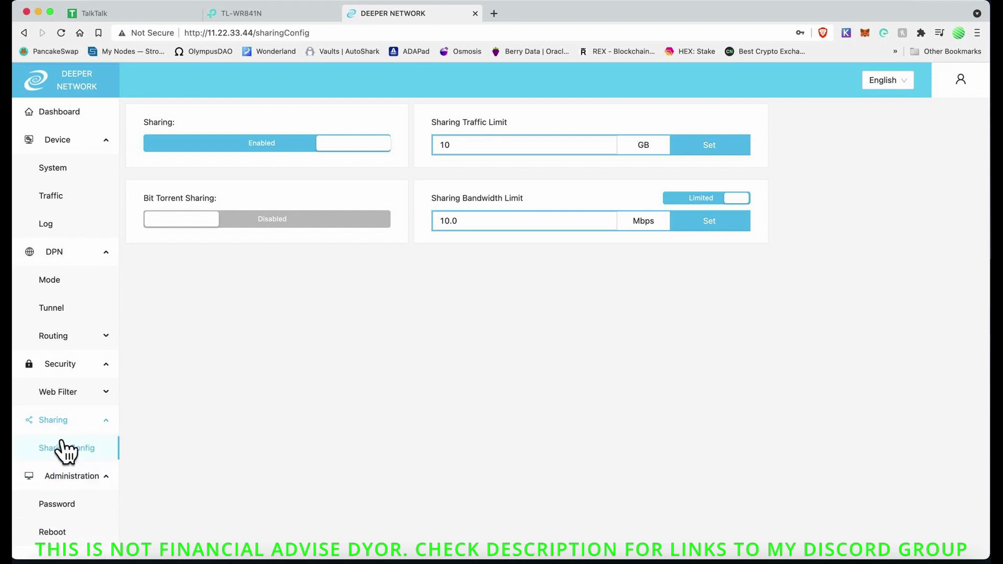
left_click(90, 418)
left_click(91, 408)
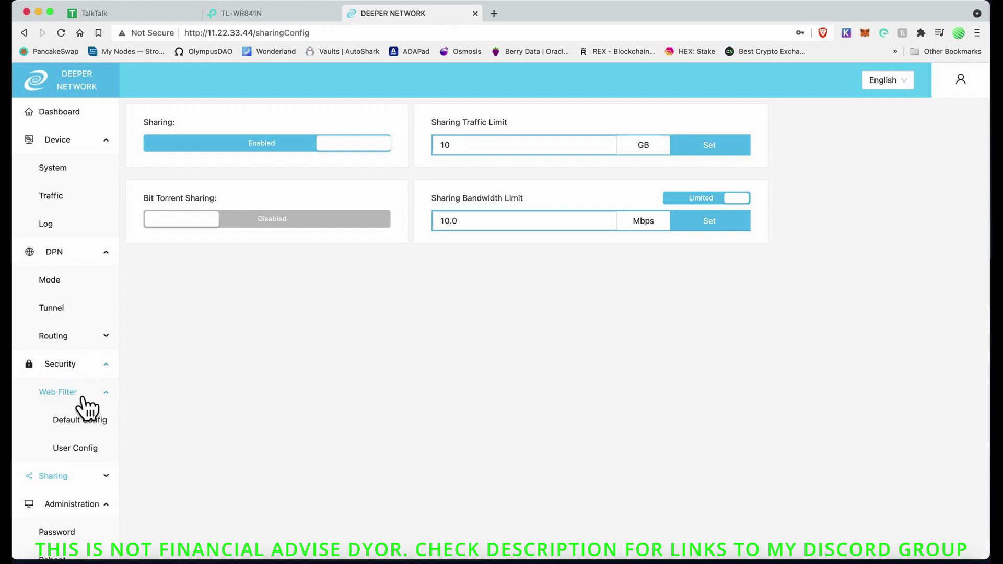
left_click(85, 393)
Step: Toggle the security and routing groups, then open the DPN Tunnel list with its UK, Singapore and US tunnels
left_click(87, 369)
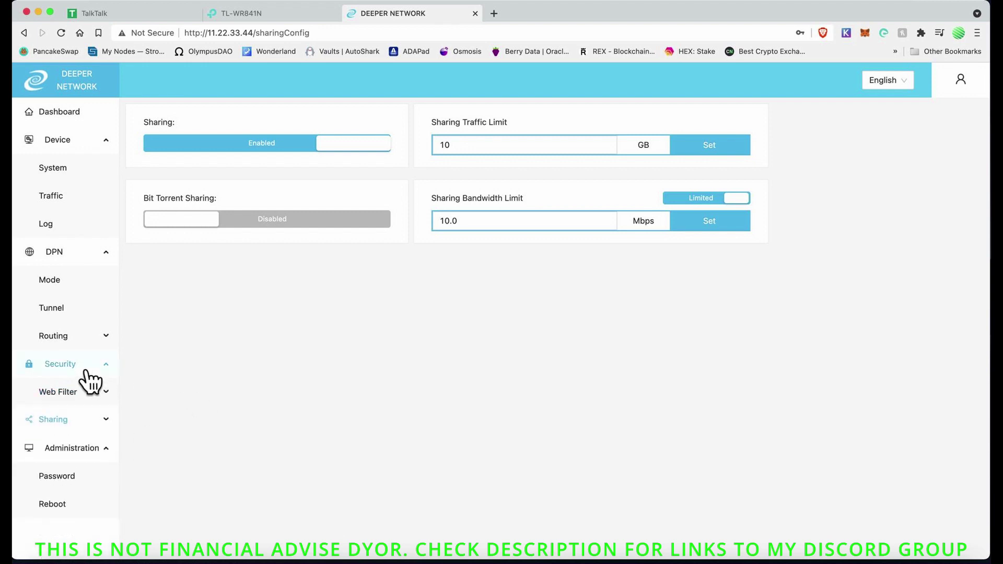
left_click(86, 370)
left_click(86, 372)
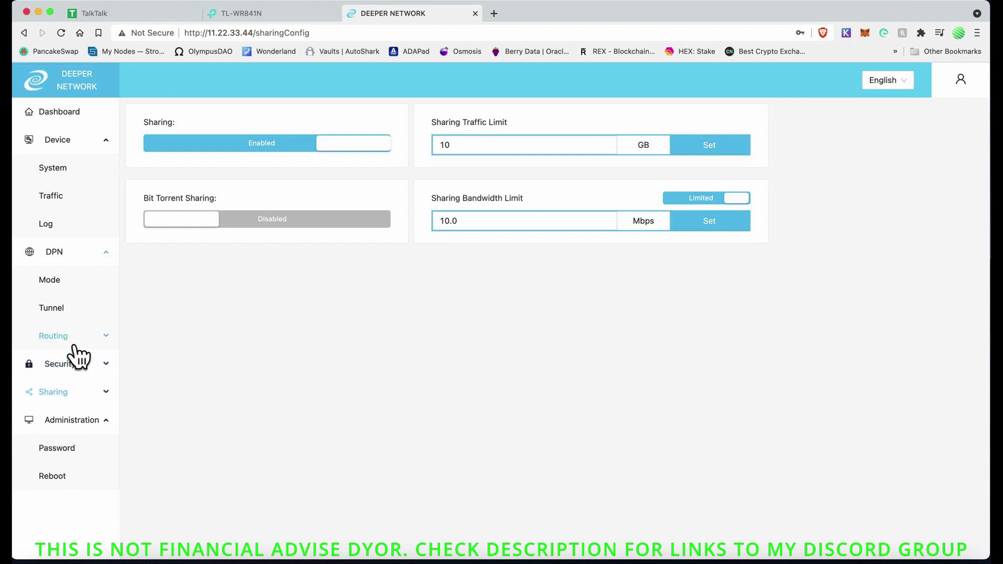
left_click(75, 345)
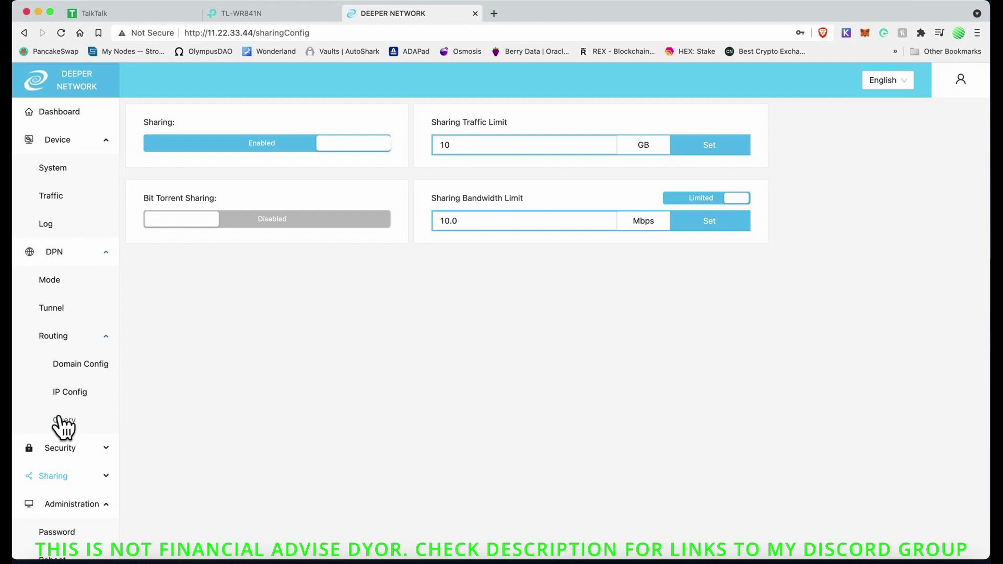
left_click(75, 342)
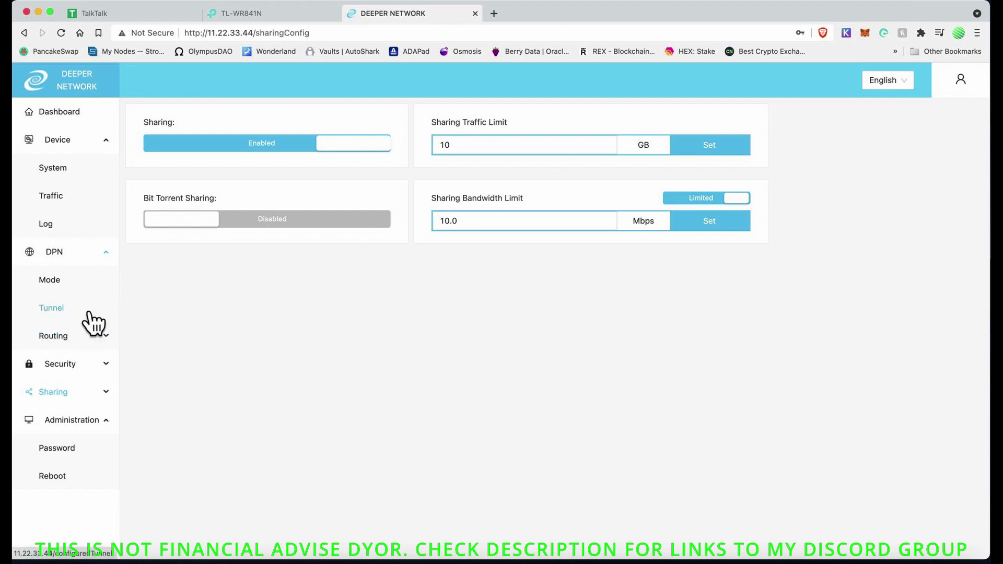
left_click(73, 316)
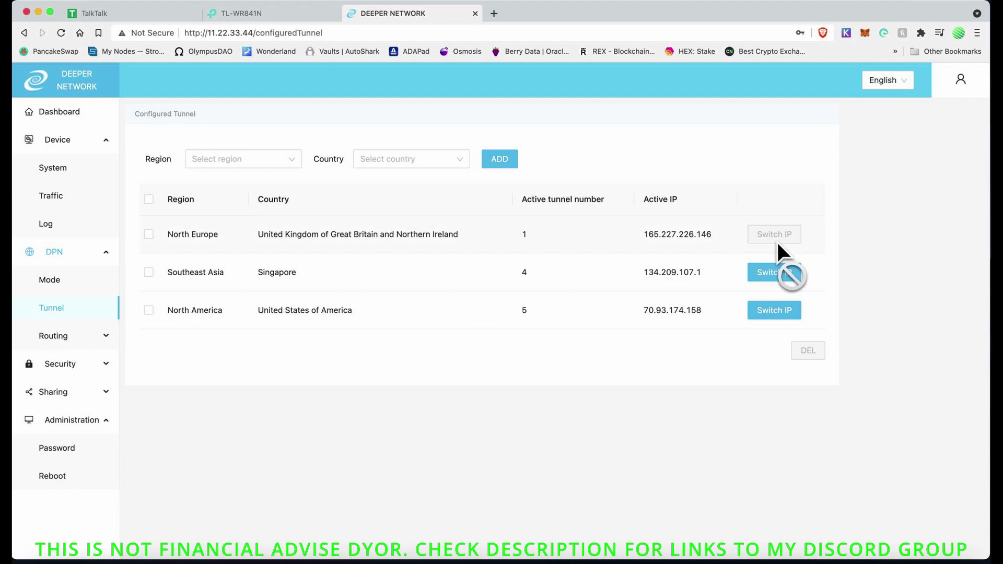
Step: Browse the tunnel Region list and close it without adding a new tunnel
left_click(263, 163)
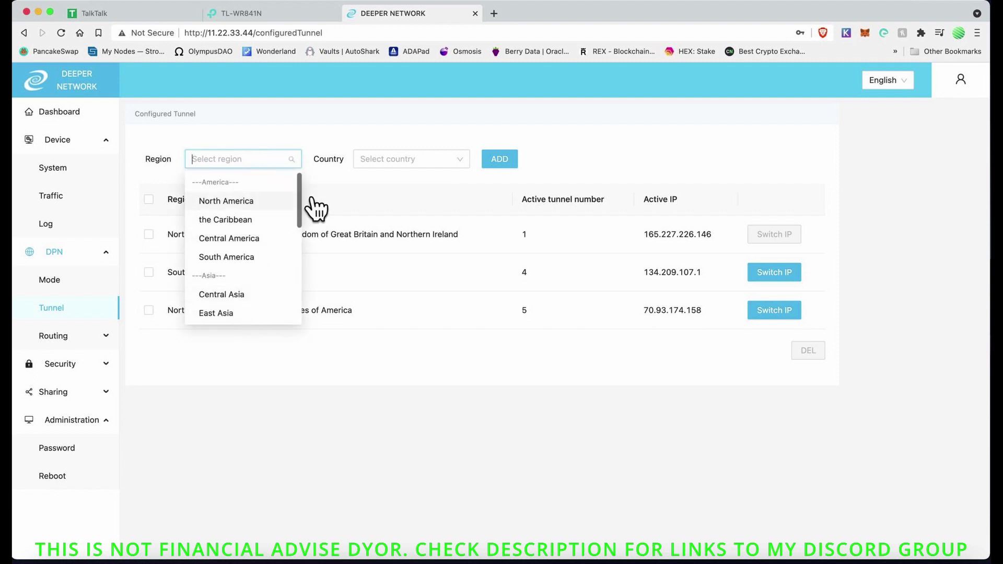
scroll(301, 219, "down", 5)
scroll(301, 228, "up", 5)
left_click(311, 136)
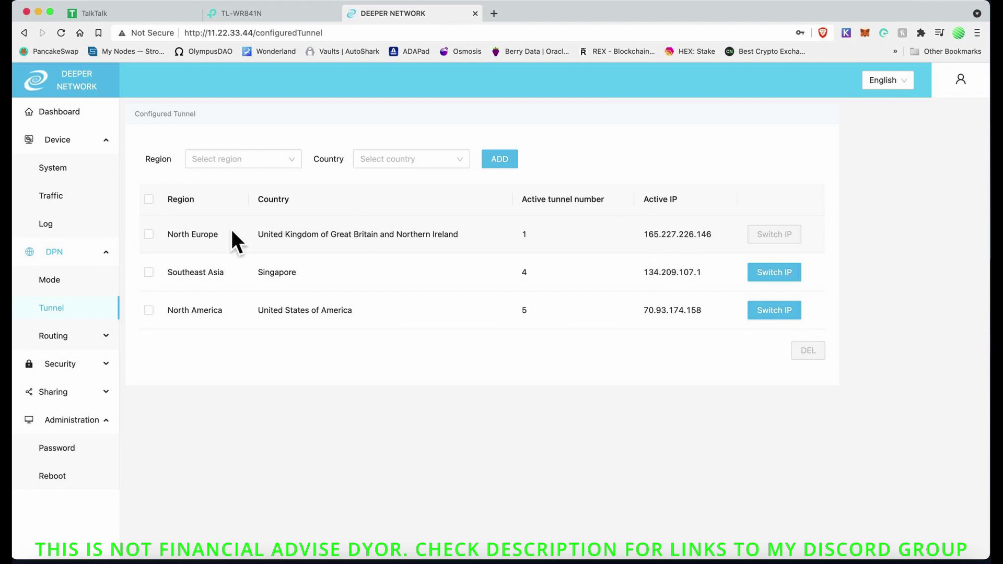
Step: Confirm DPN smart route as the DPN mode, then open the Device Log page
left_click(68, 286)
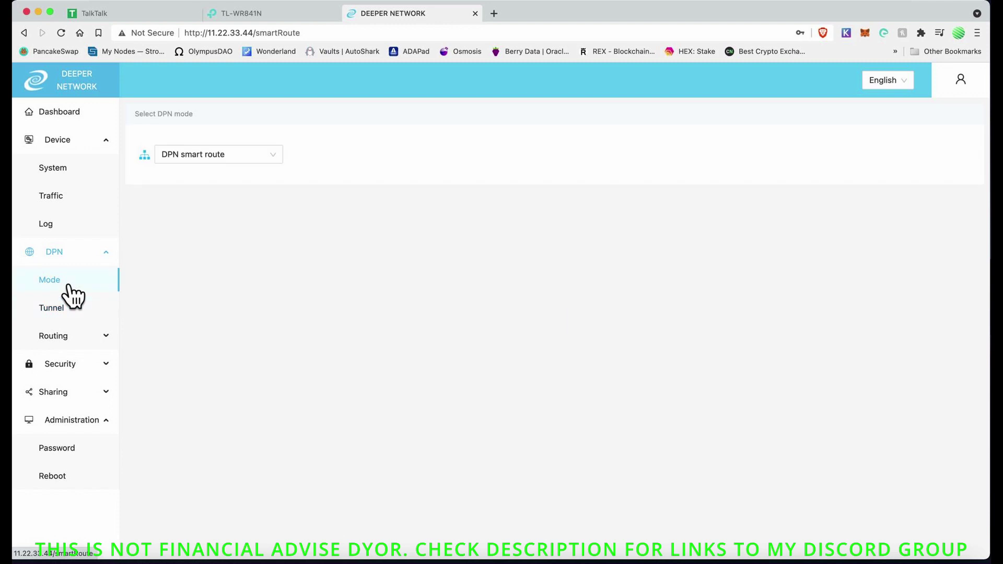
left_click(234, 162)
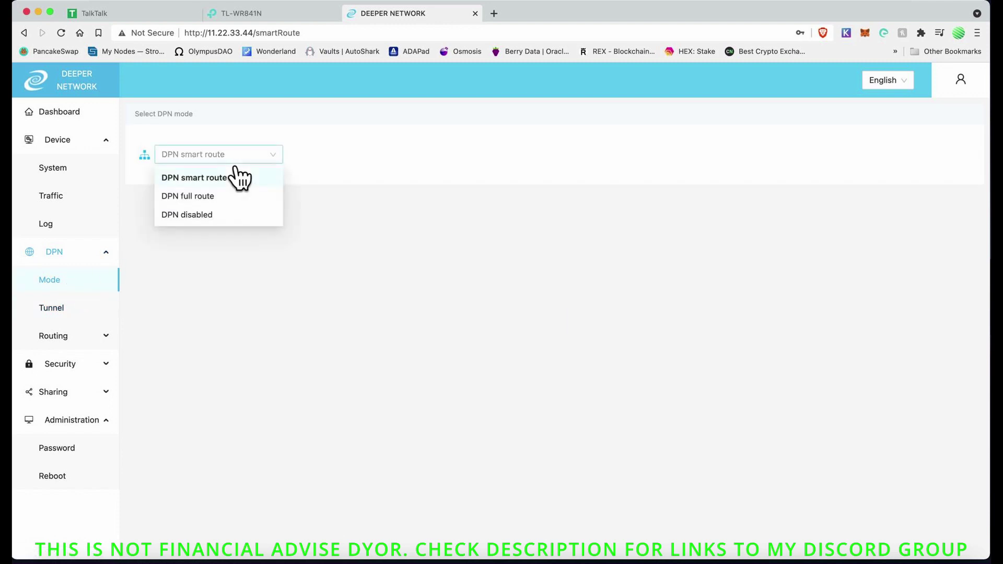
left_click(325, 150)
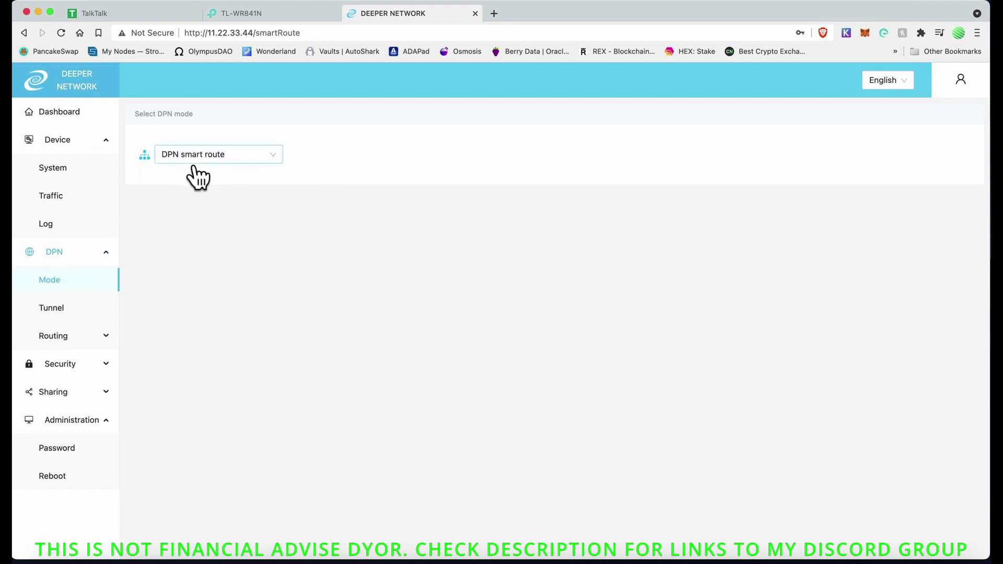
left_click(67, 232)
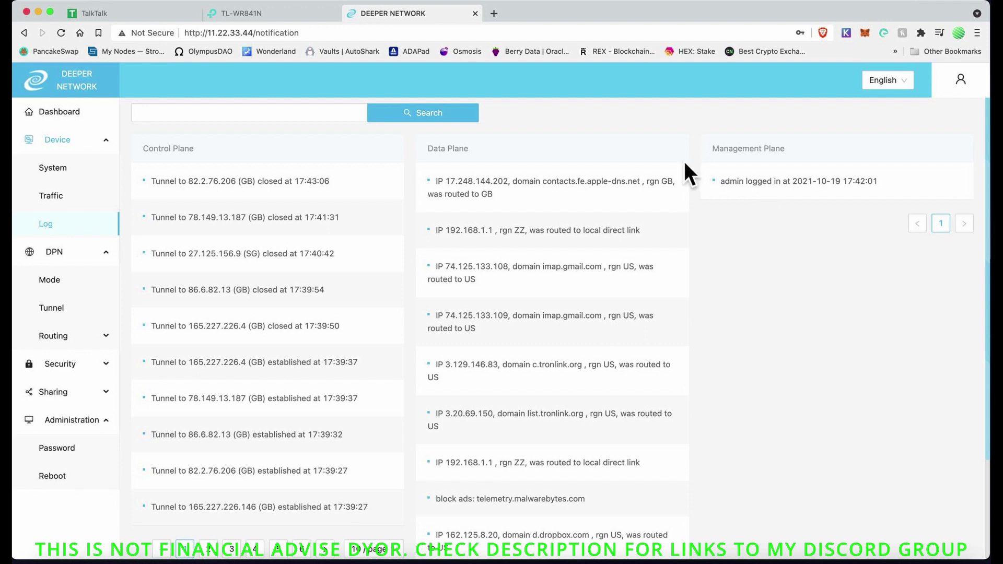
Step: Review the Device Traffic charts, then open the System page showing software 1.1.0.c8 and a 4-core CPU
left_click(76, 205)
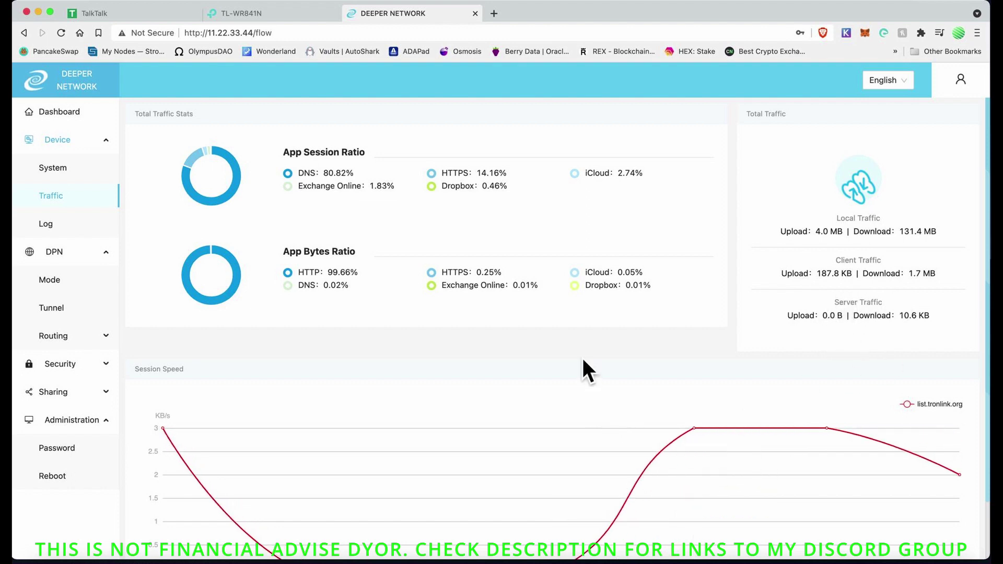
scroll(583, 361, "down", 2)
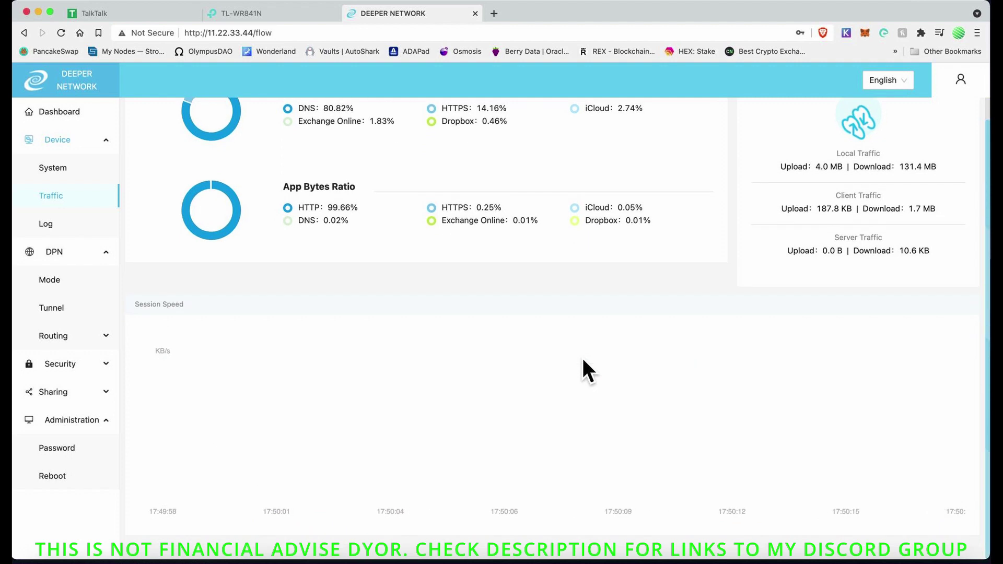
scroll(582, 360, "up", 2)
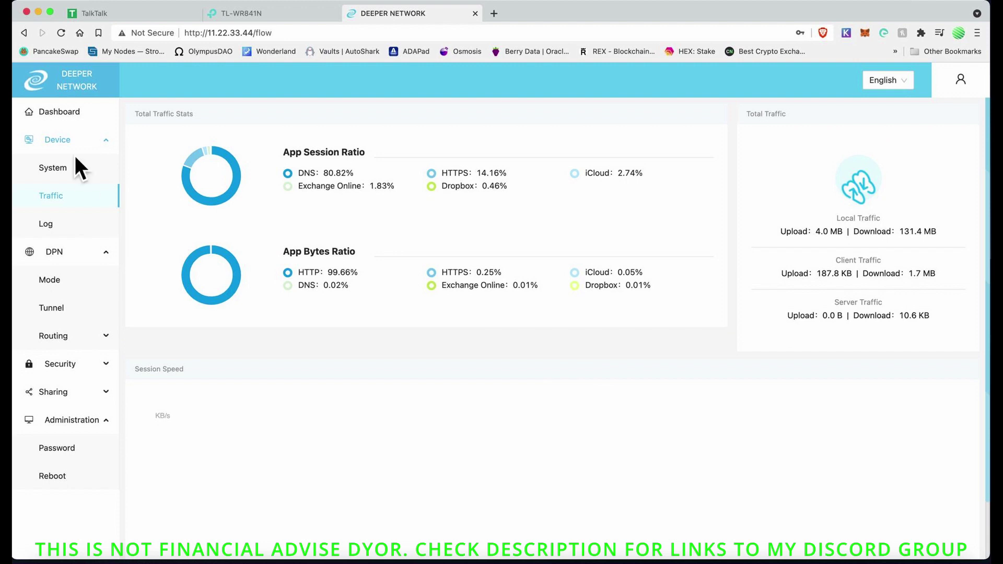
left_click(76, 177)
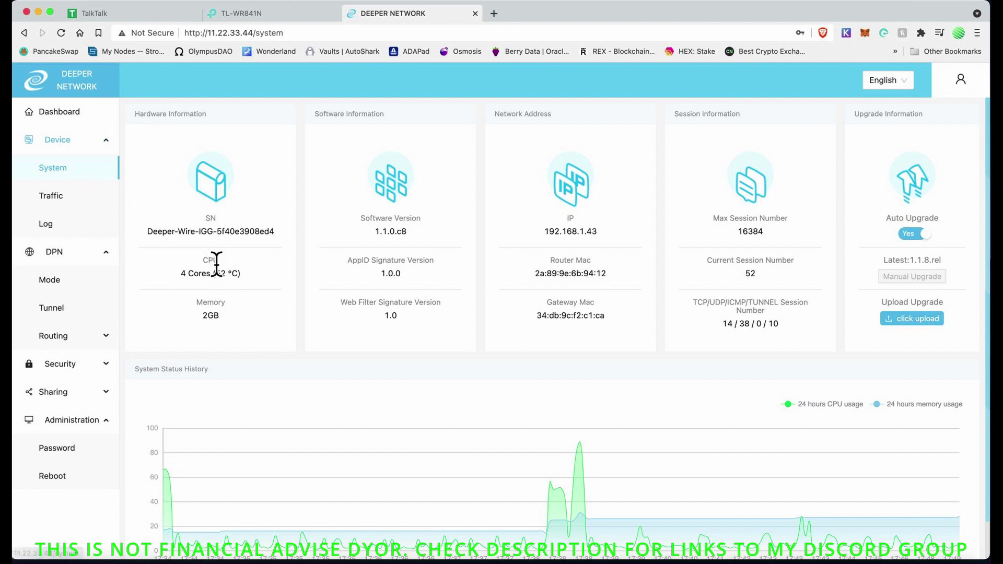
Step: Open the Dashboard showing 4.3 MB uploaded, 133.6 MB downloaded and 16 minutes uptime
scroll(243, 289, "down", 1)
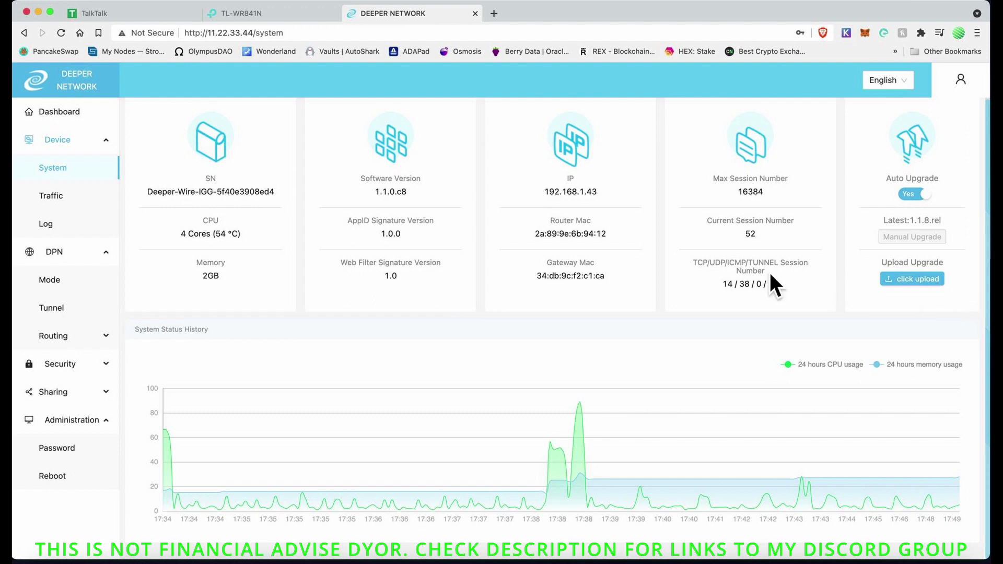
left_click(67, 118)
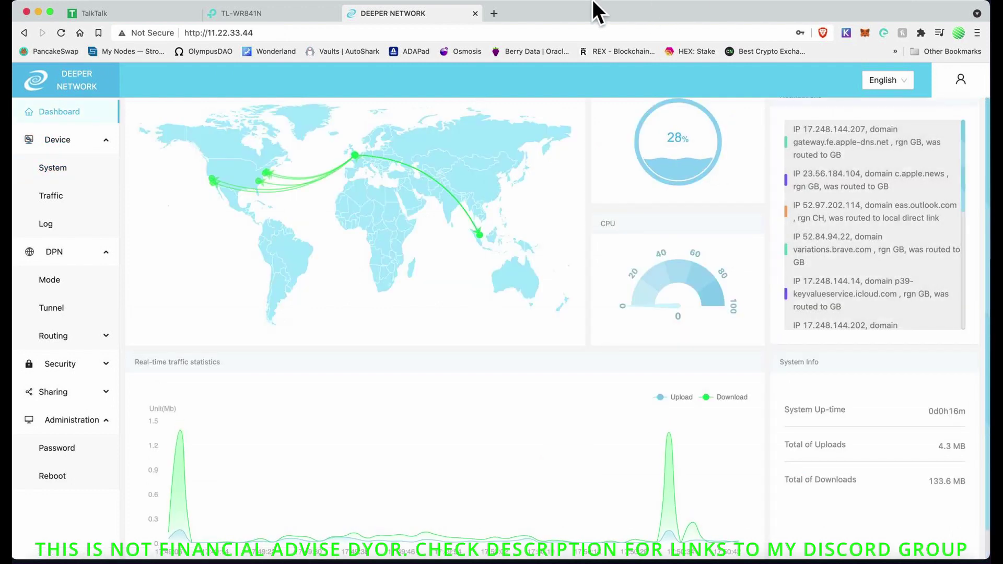
left_click(598, 2)
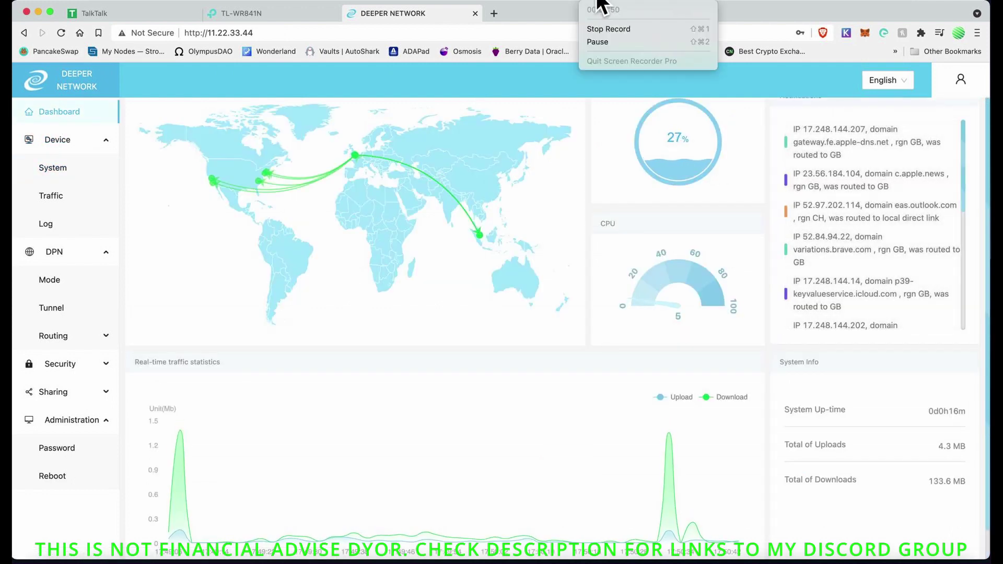